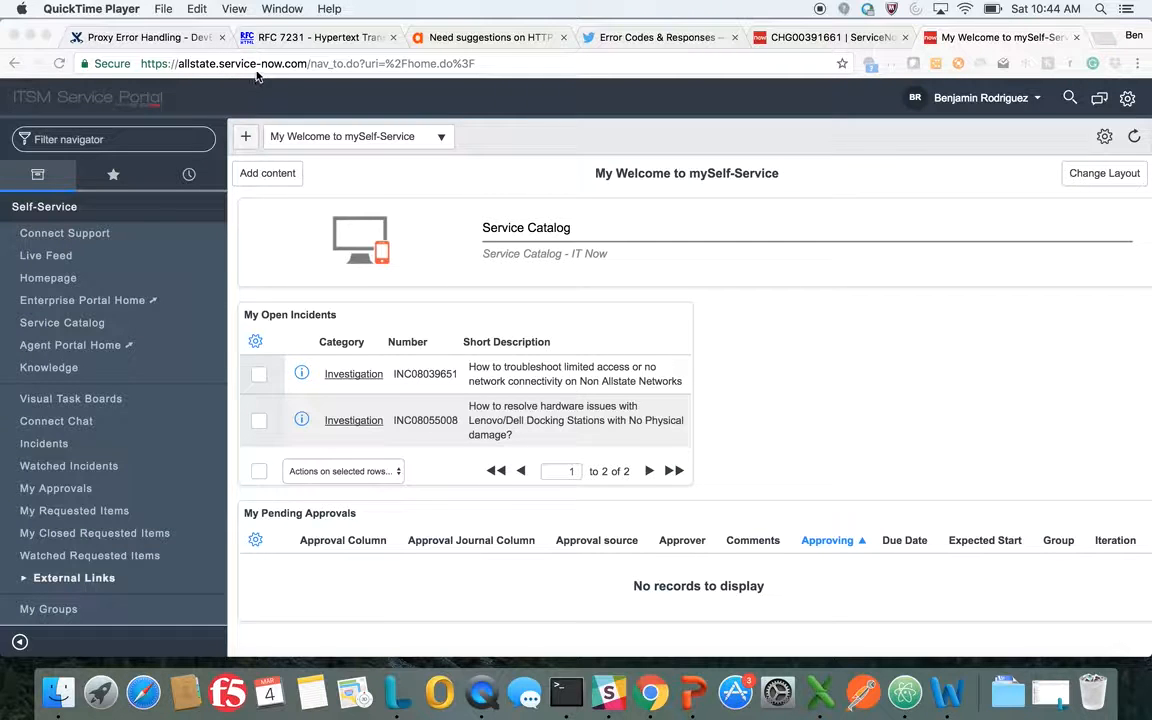
# Close the My Welcome to mySelf-Service page and start a new normal change in the training instance
pyautogui.click(1077, 38)
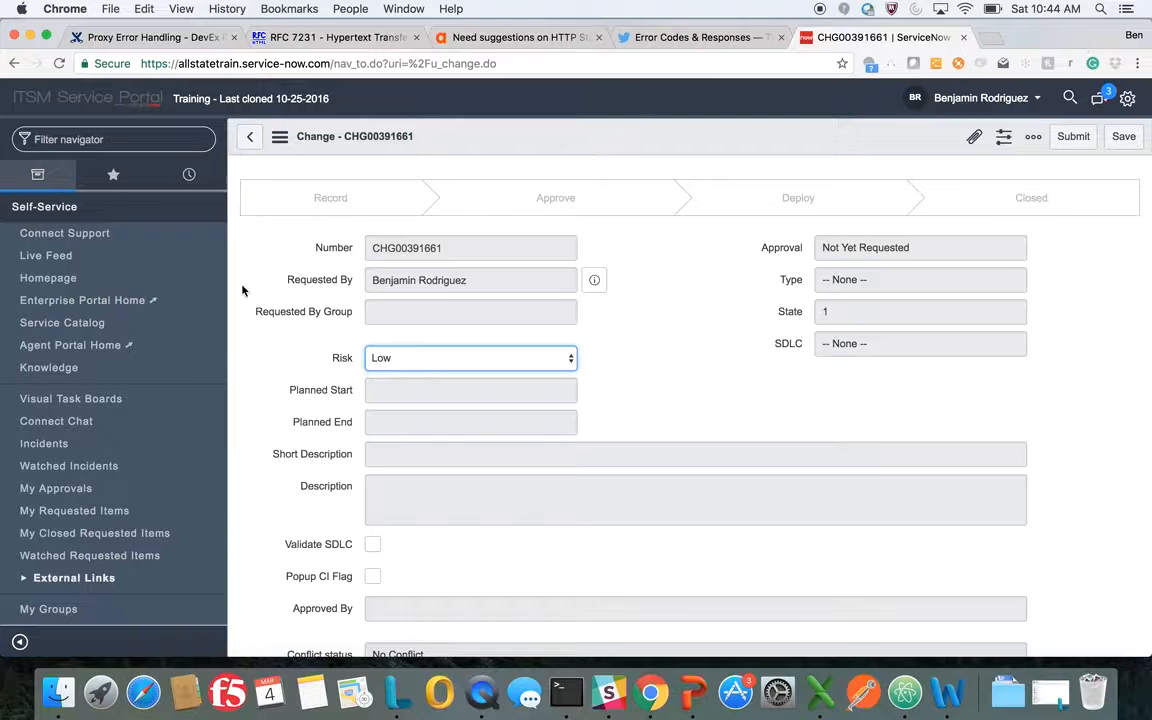
pyautogui.scroll(-2, 80, 470)
pyautogui.scroll(-10, 80, 470)
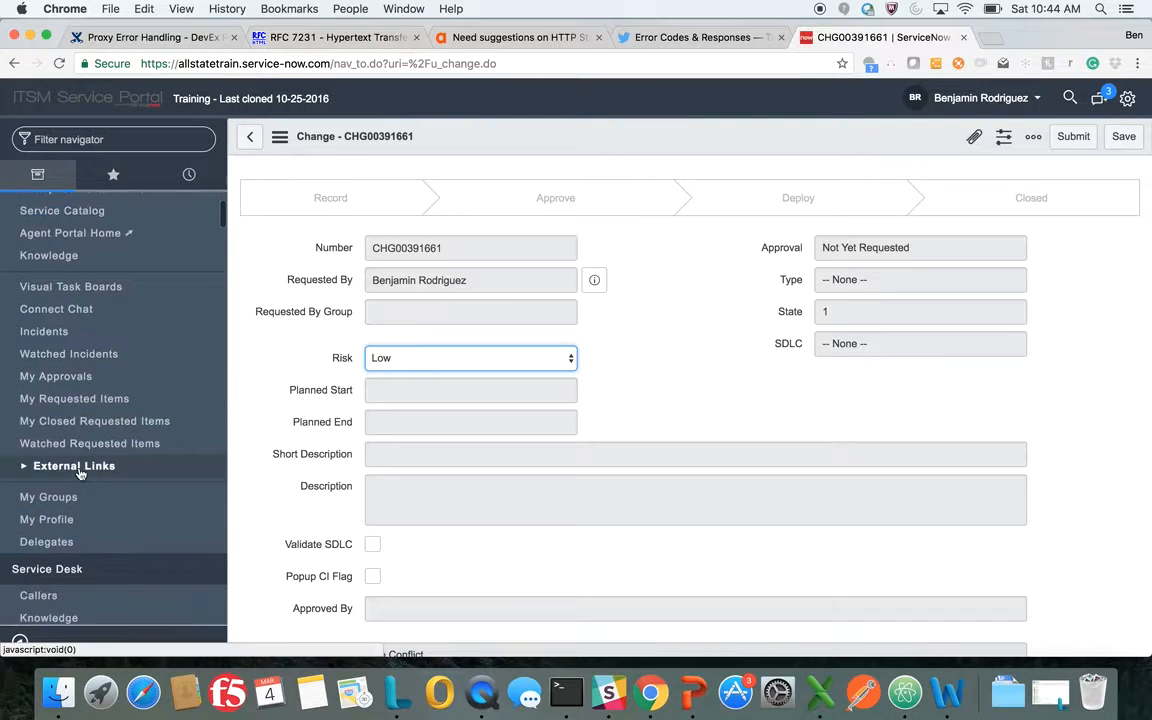
pyautogui.scroll(-7, 82, 470)
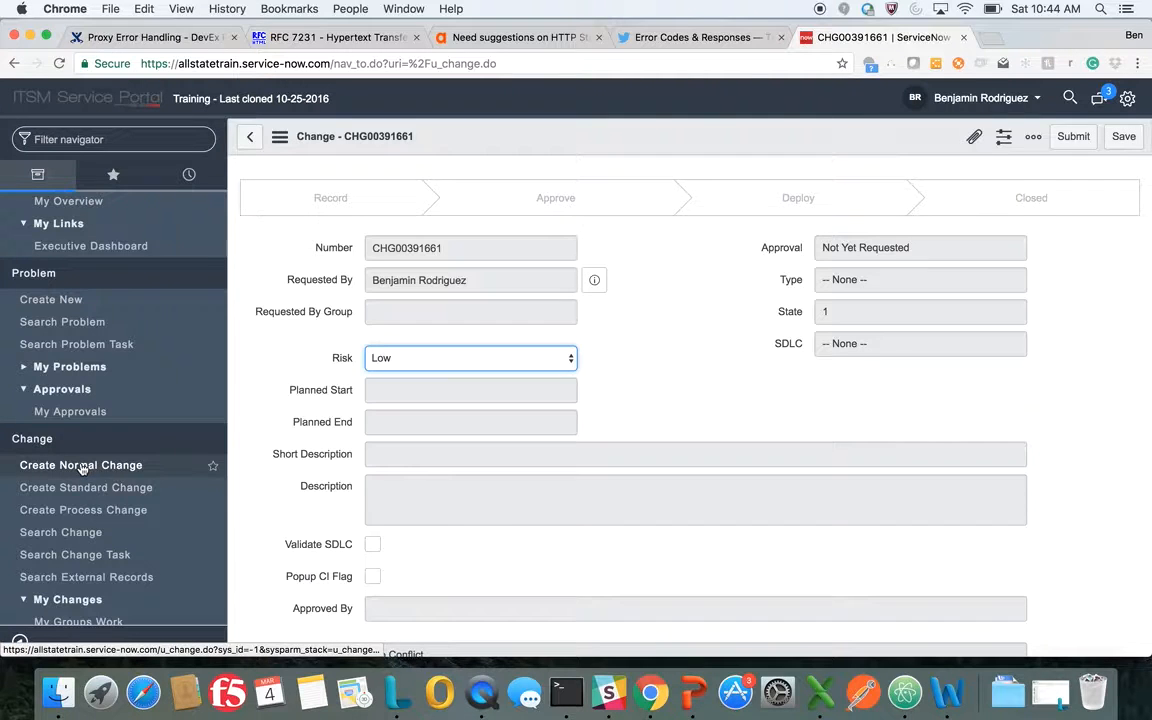
pyautogui.click(82, 465)
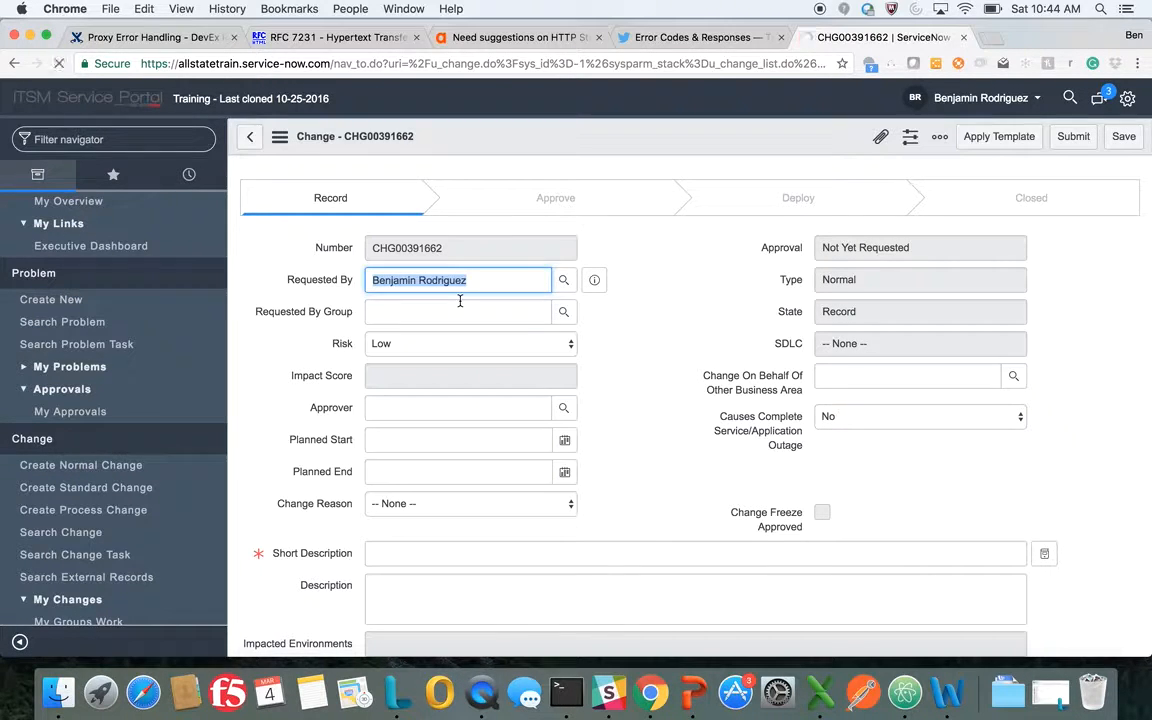
# Set the change's requesting group to Apigee_SUP and choose the approver from the recent selections
pyautogui.click(460, 302)
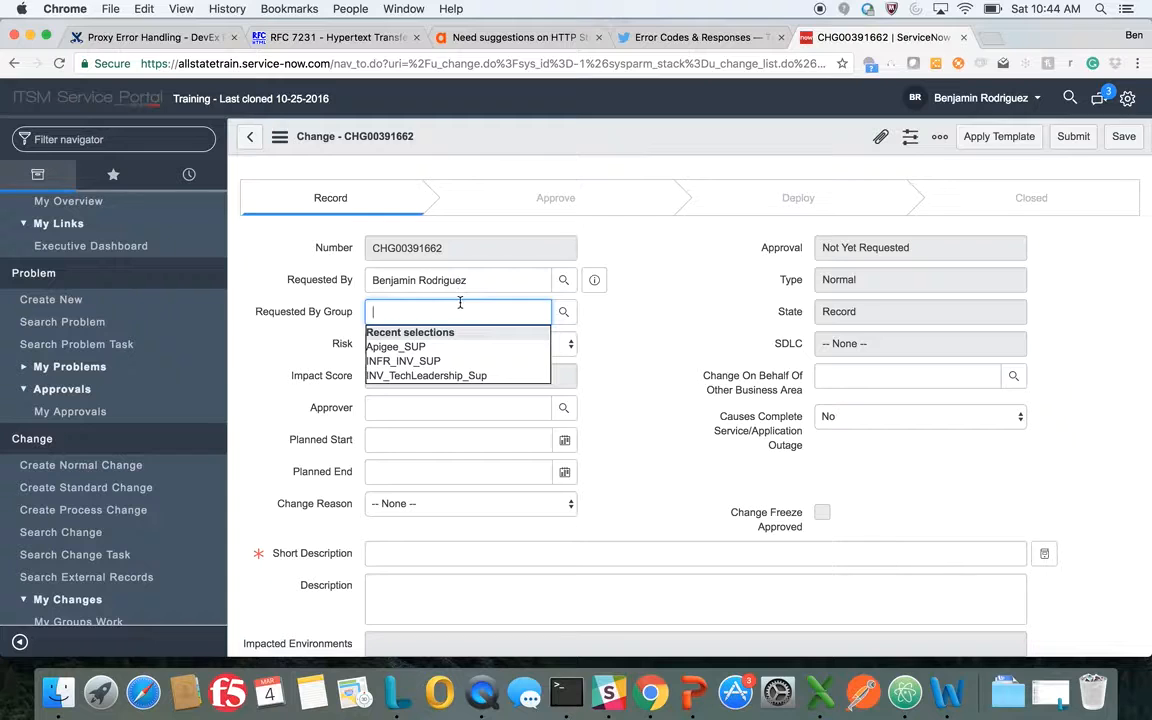
pyautogui.click(438, 348)
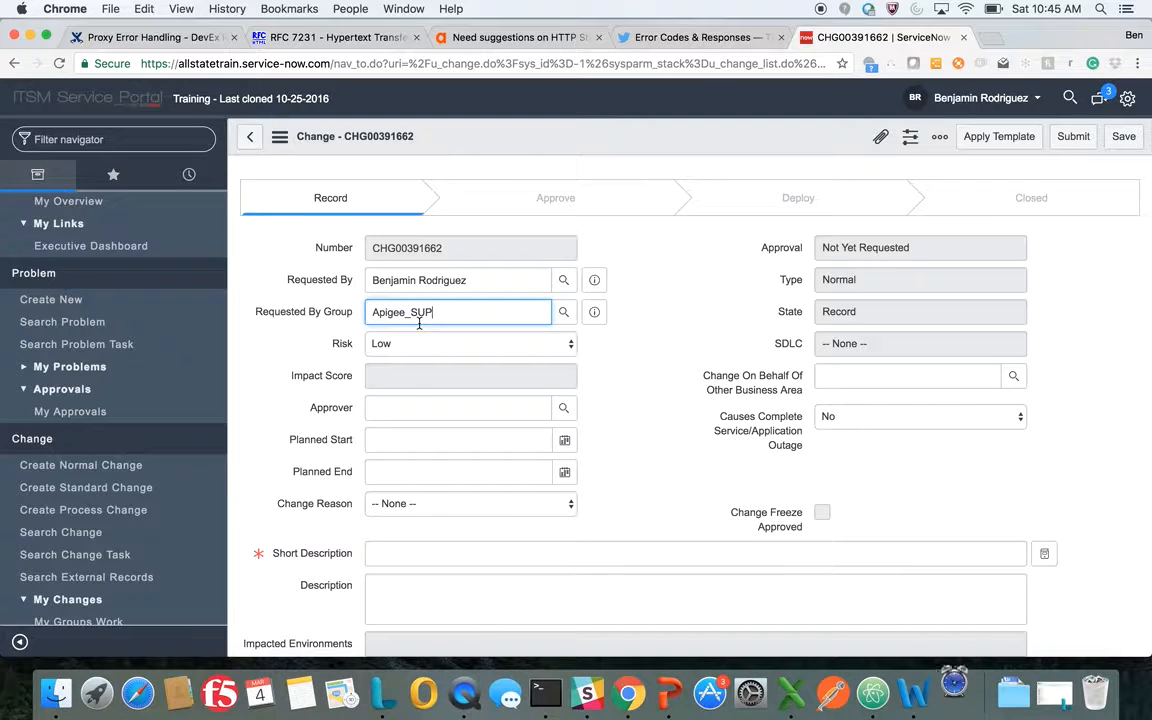
pyautogui.click(396, 402)
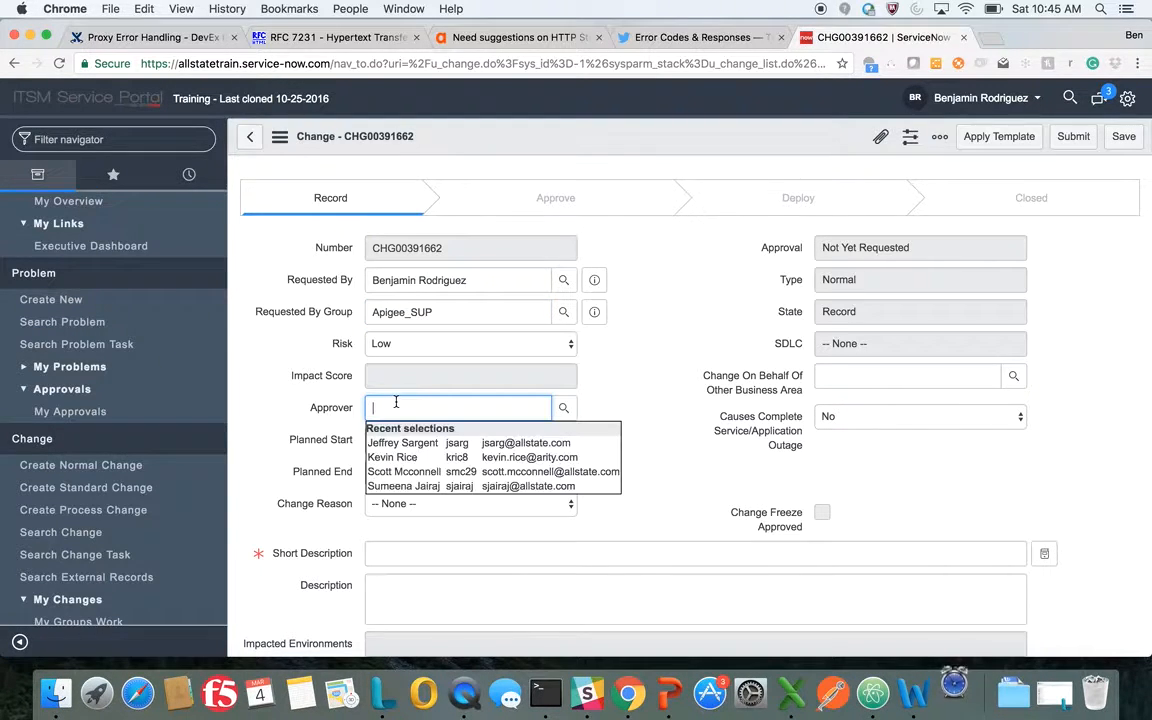
pyautogui.write('kev')
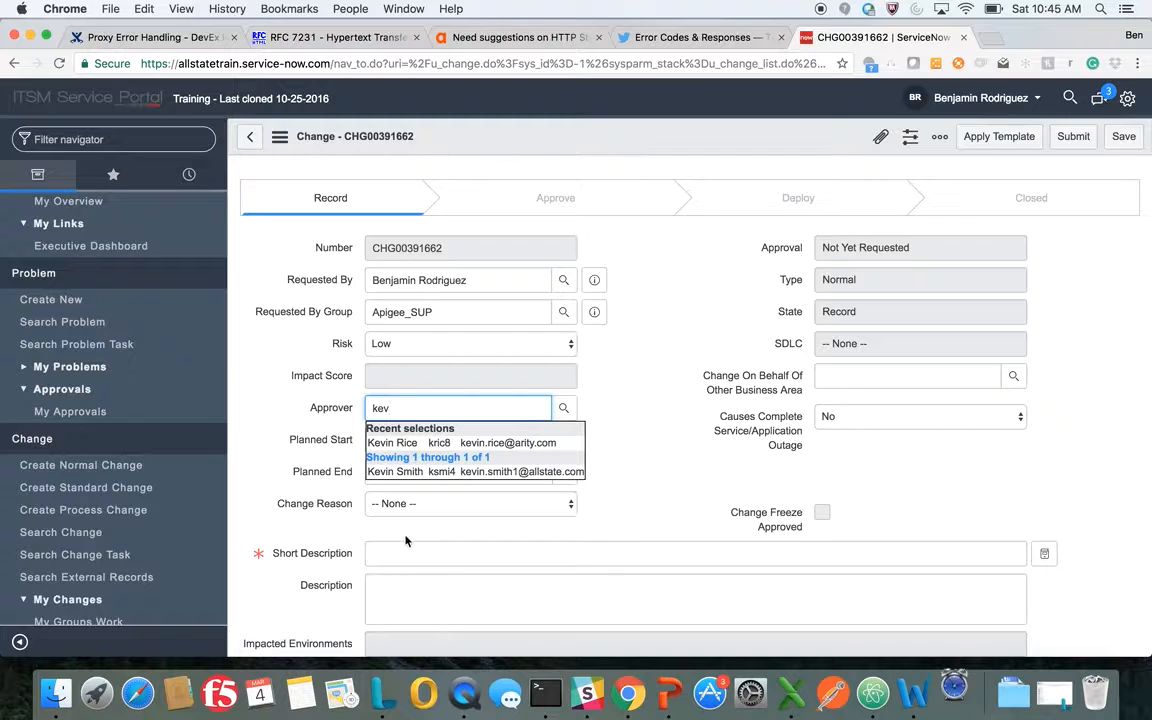
pyautogui.click(395, 442)
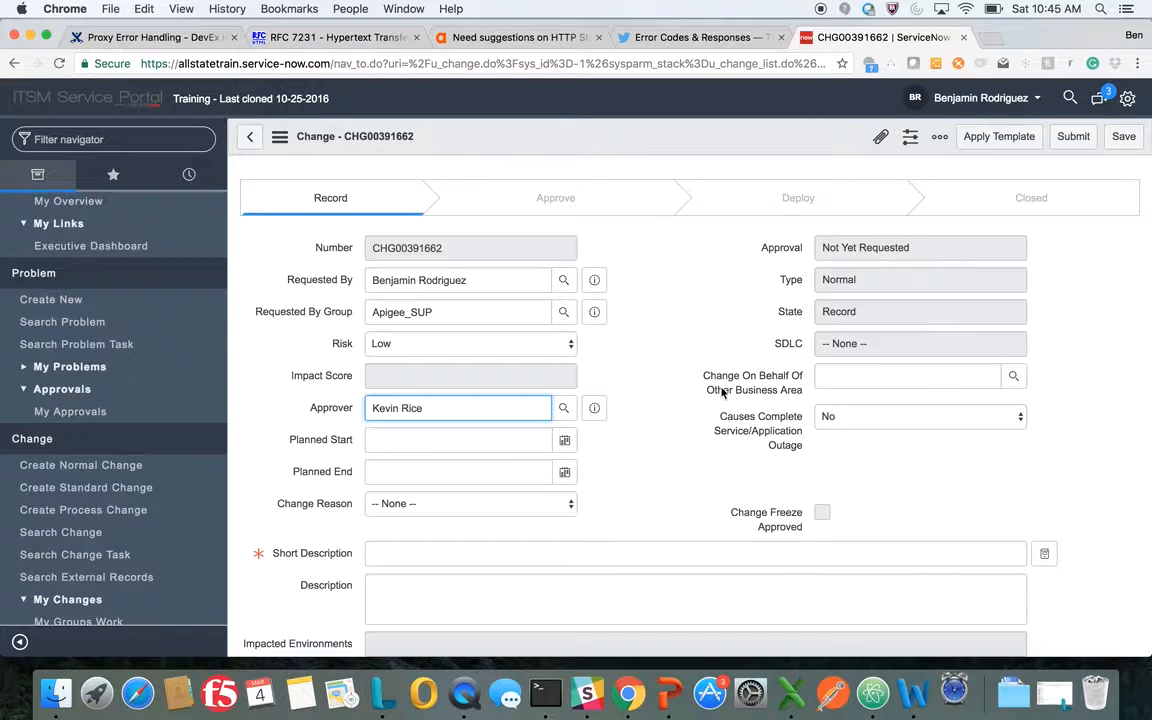
# Set the change on behalf of business area to Connected Car Engineering and the complete service outage option to No
pyautogui.click(859, 378)
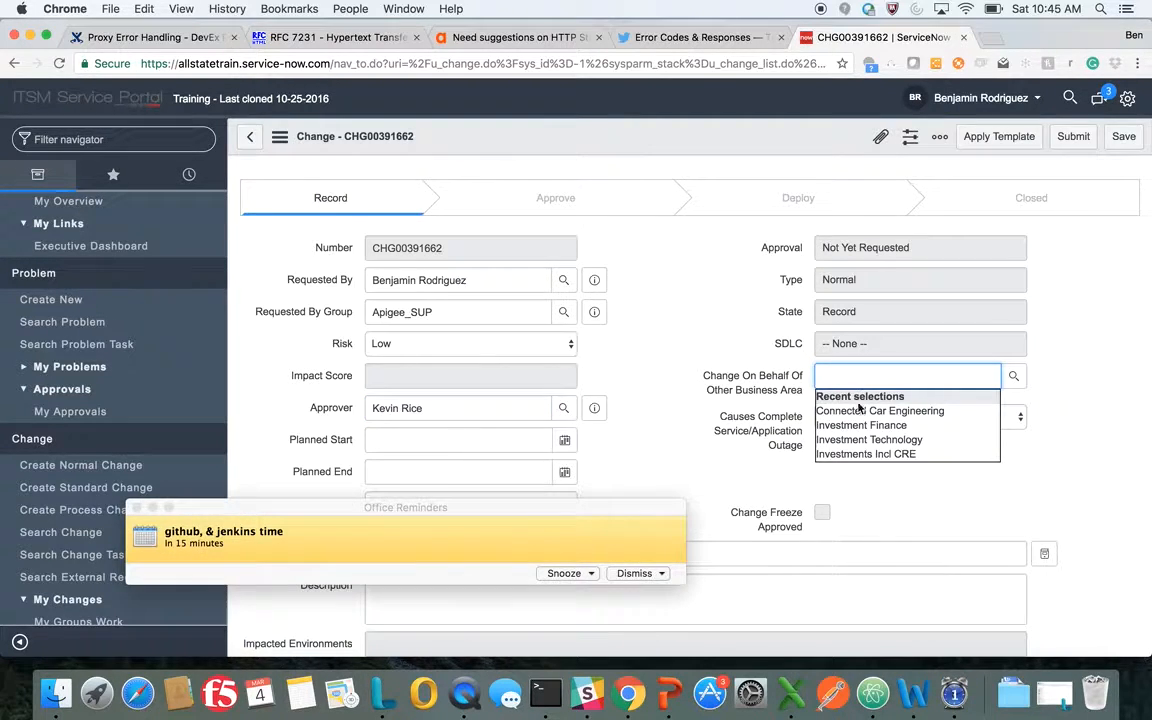
pyautogui.click(632, 577)
pyautogui.click(858, 376)
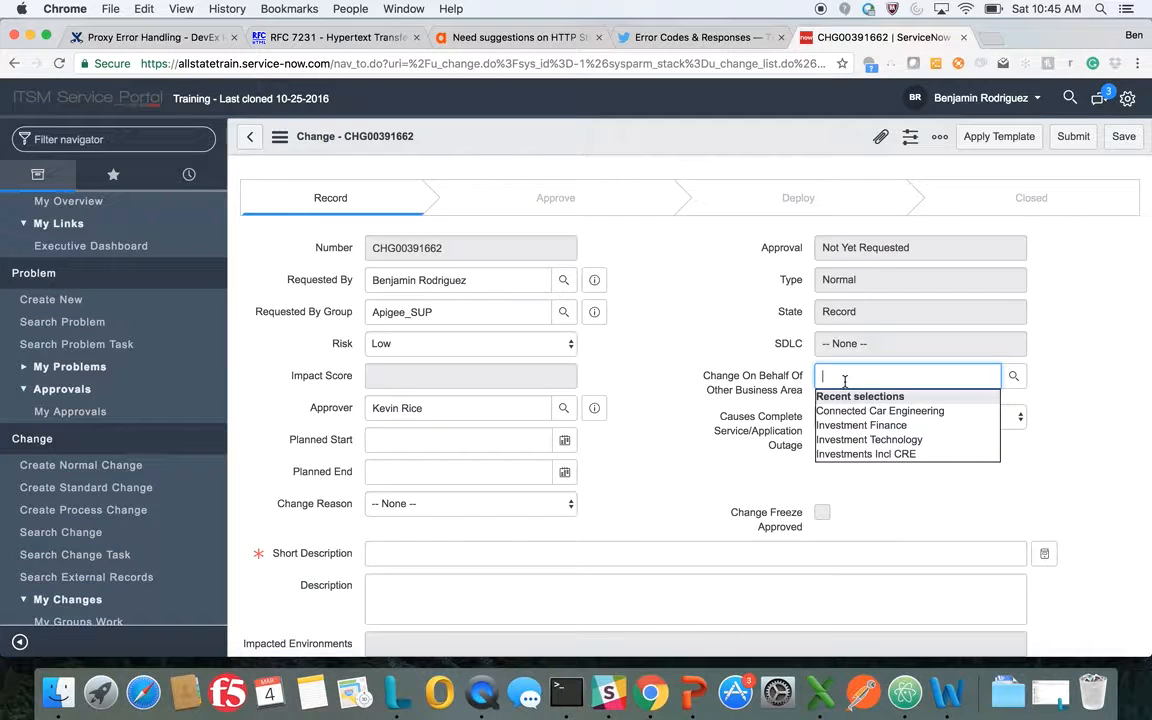
pyautogui.click(852, 411)
pyautogui.click(851, 416)
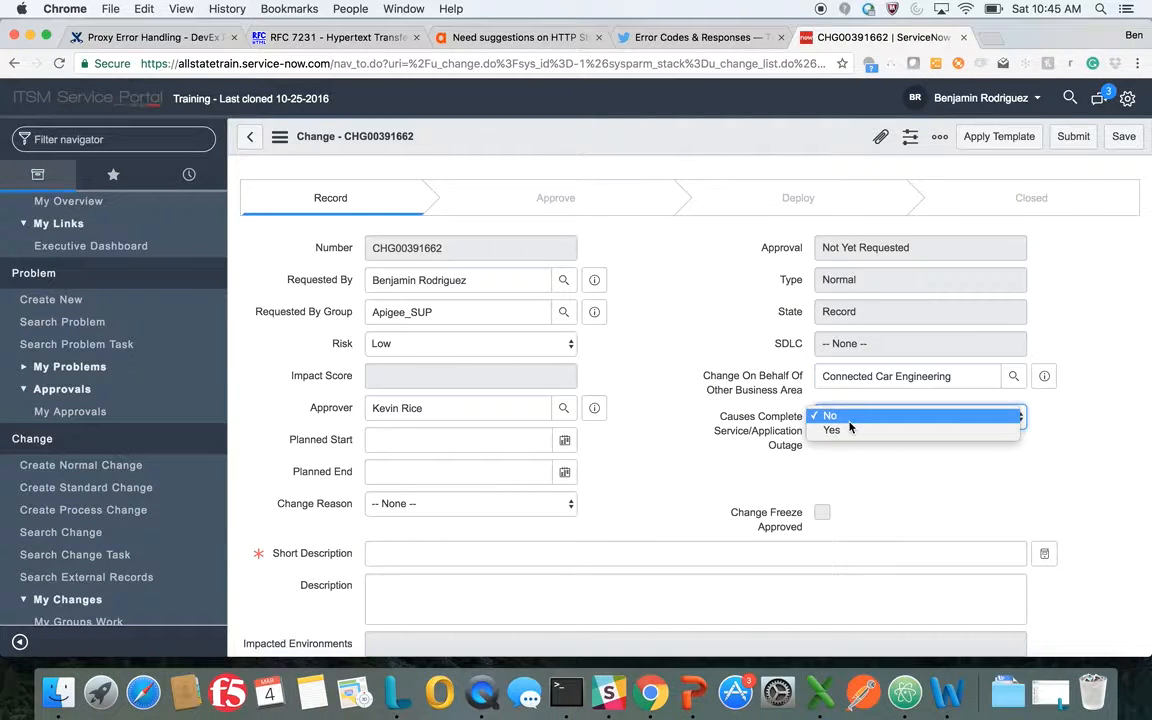
pyautogui.click(849, 421)
pyautogui.click(424, 445)
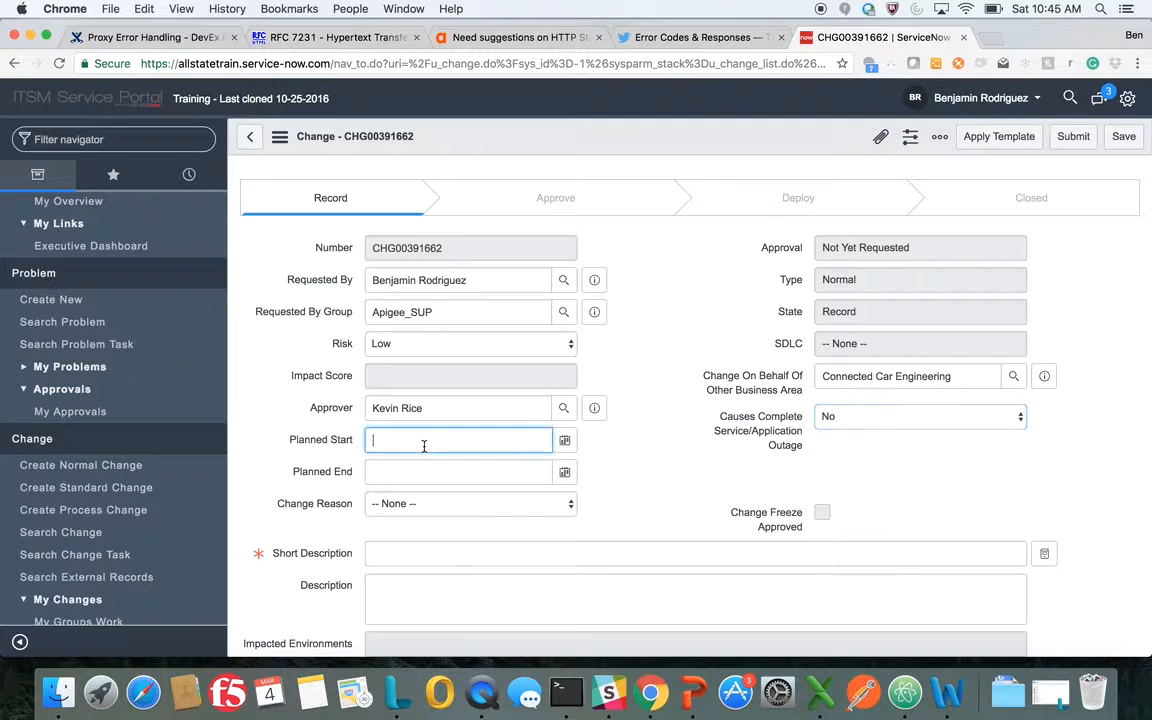
pyautogui.click(565, 441)
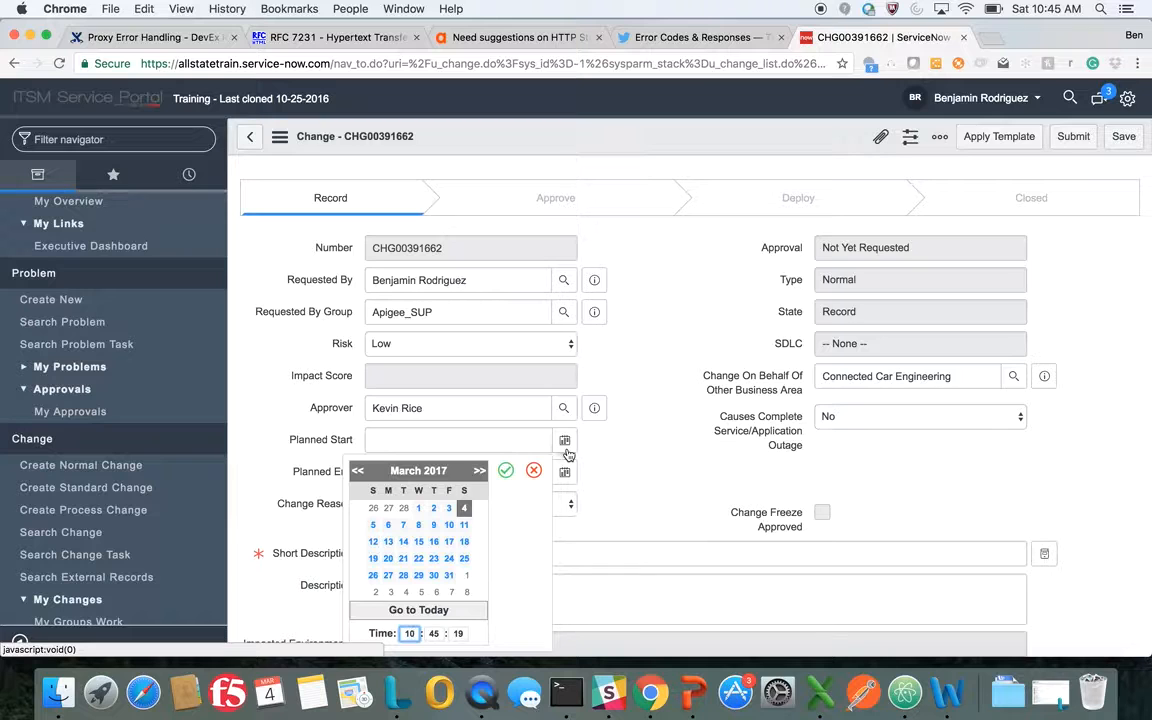
pyautogui.click(449, 525)
pyautogui.click(506, 472)
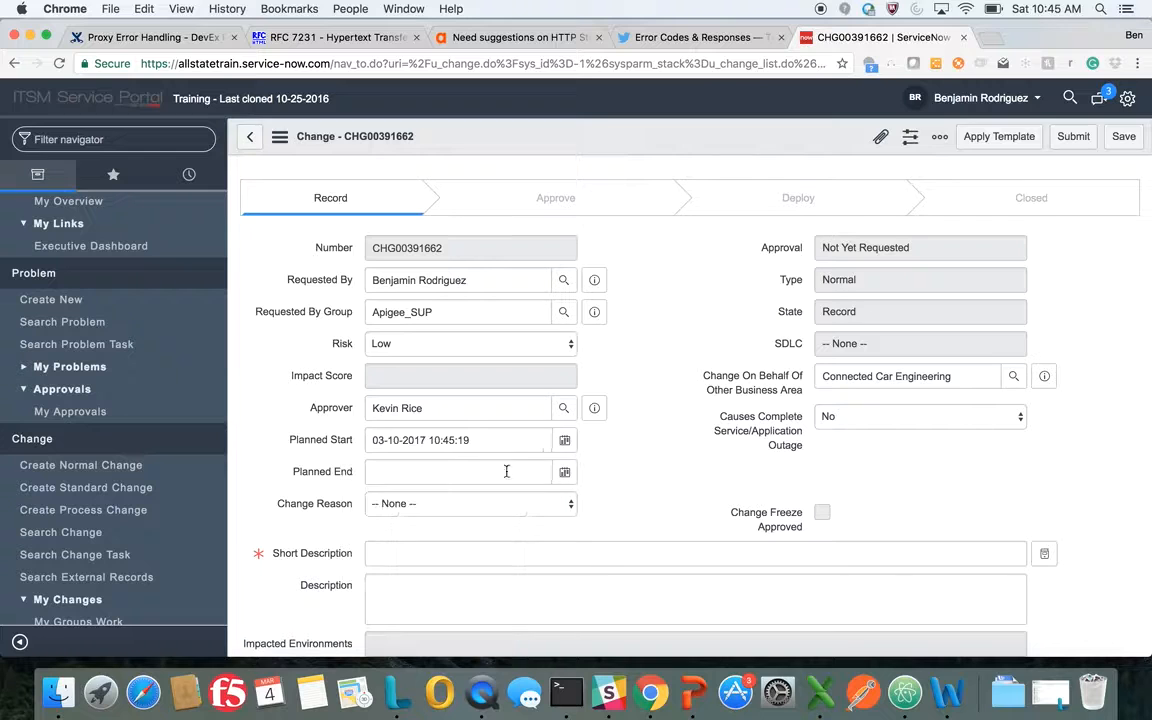
pyautogui.click(564, 440)
pyautogui.scroll(-3, 440, 520)
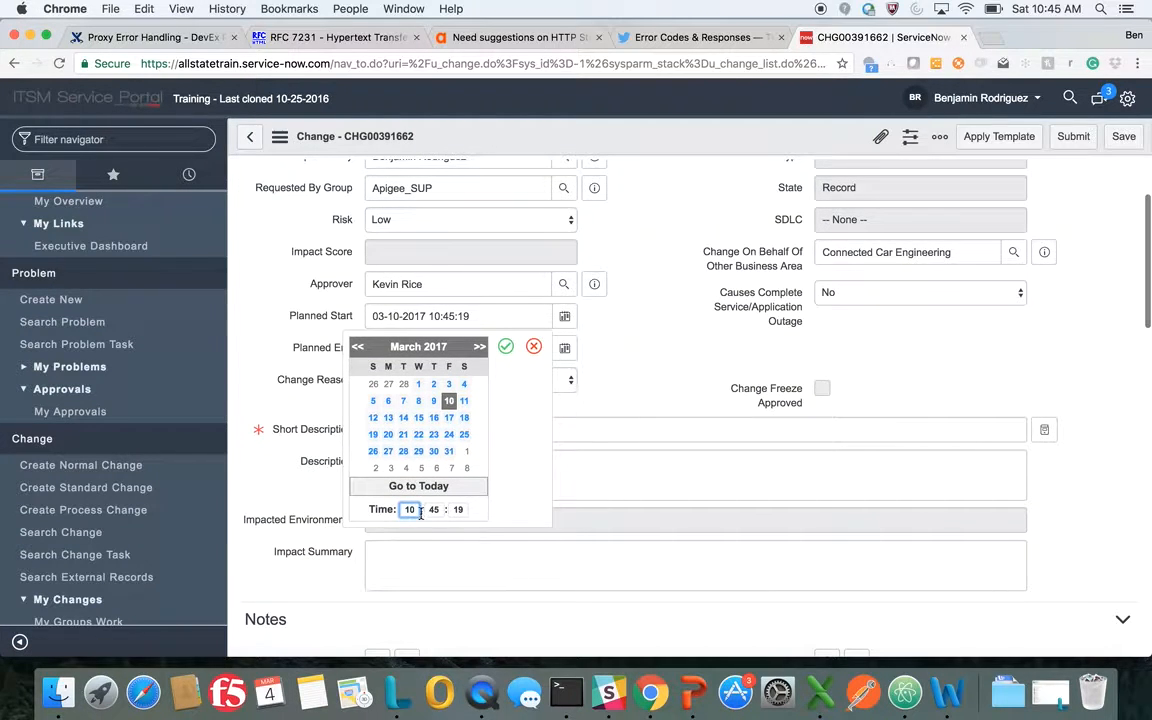
pyautogui.doubleClick(432, 510)
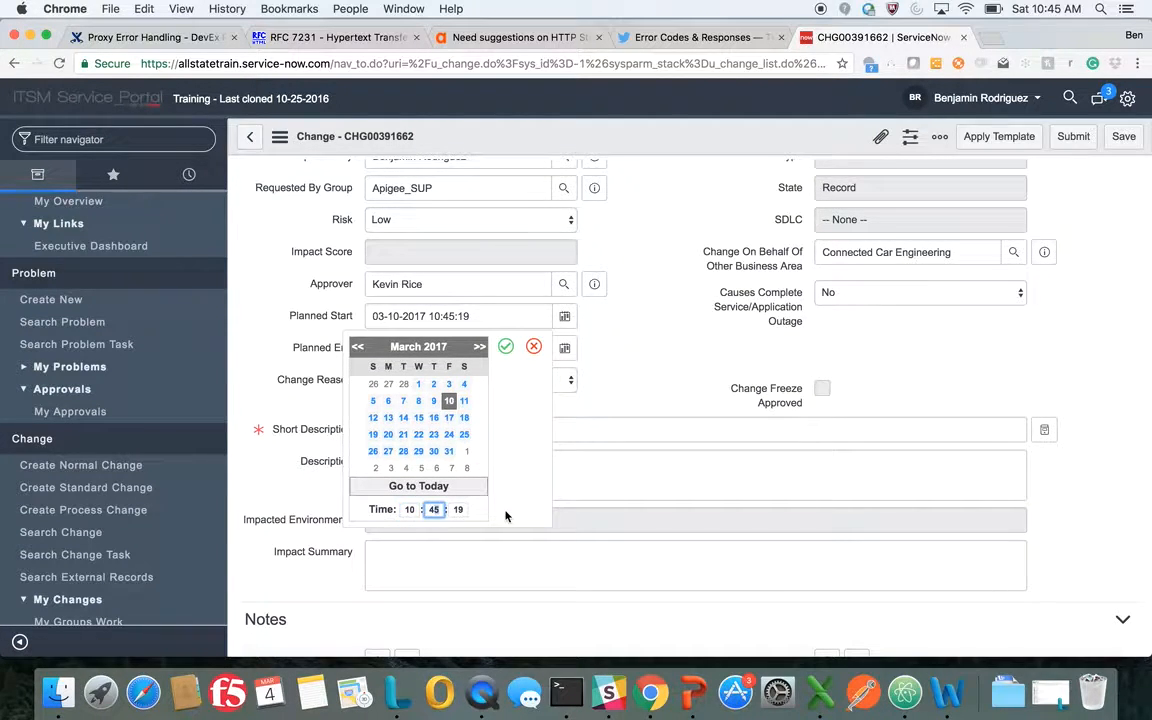
pyautogui.press('BackSpace')
pyautogui.write('00')
pyautogui.press('Tab')
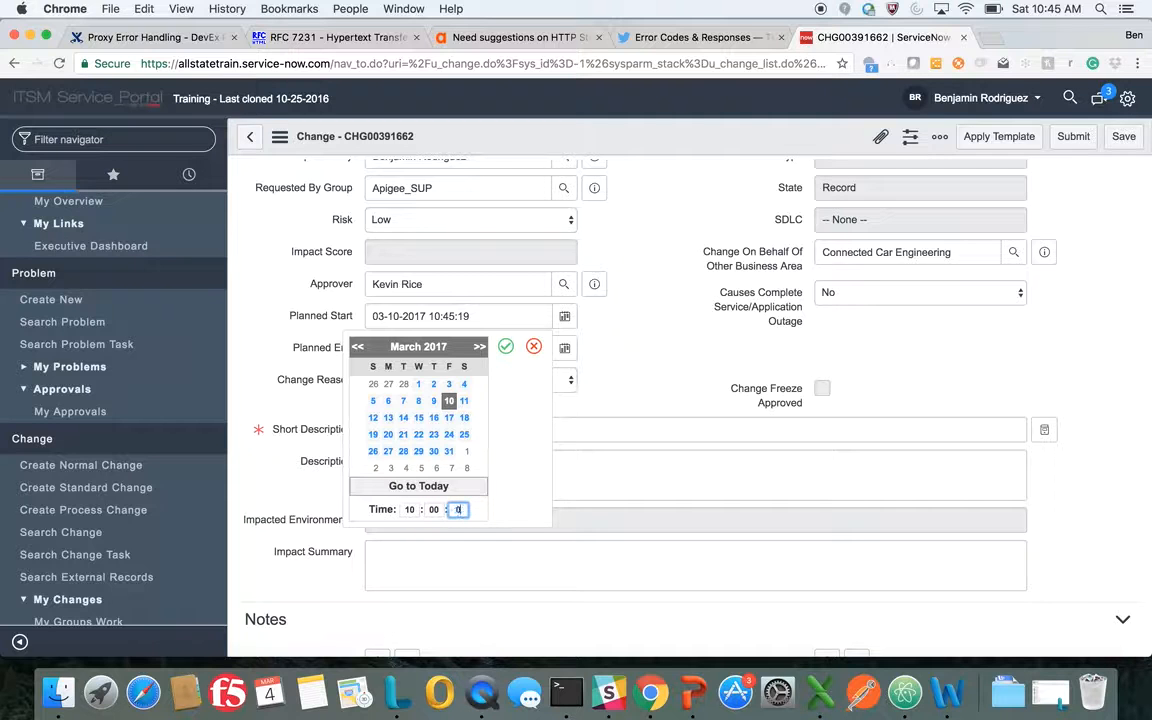
pyautogui.write('00')
pyautogui.click(502, 347)
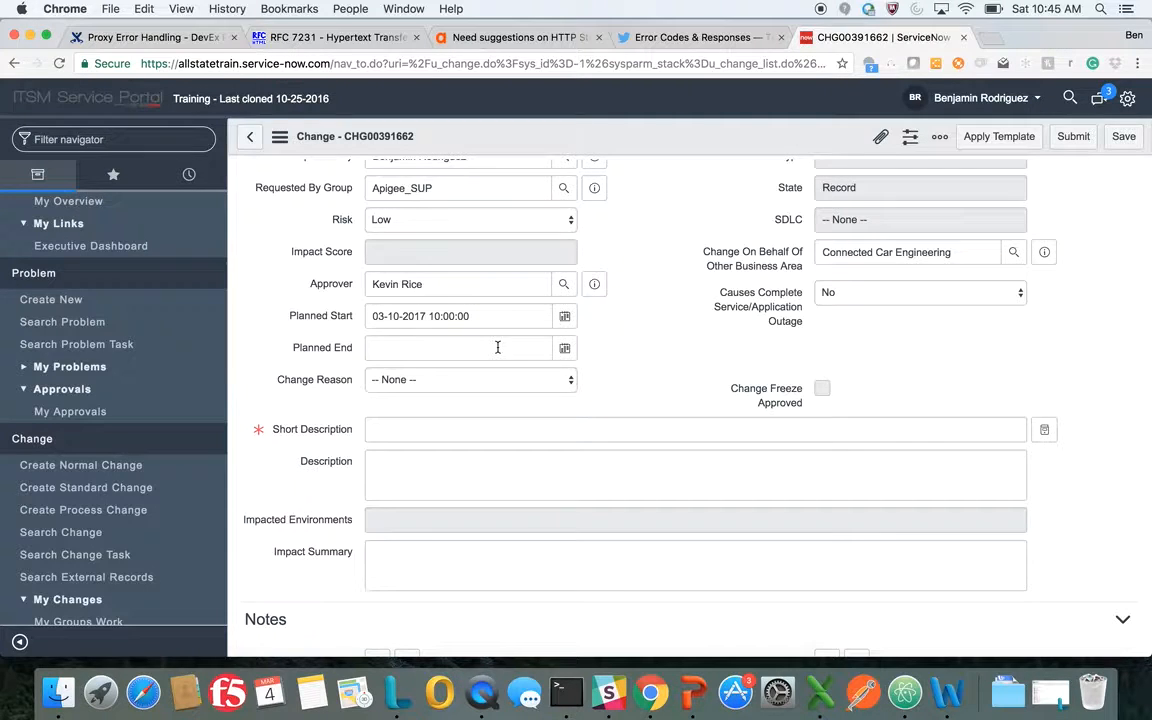
pyautogui.click(564, 347)
pyautogui.click(464, 432)
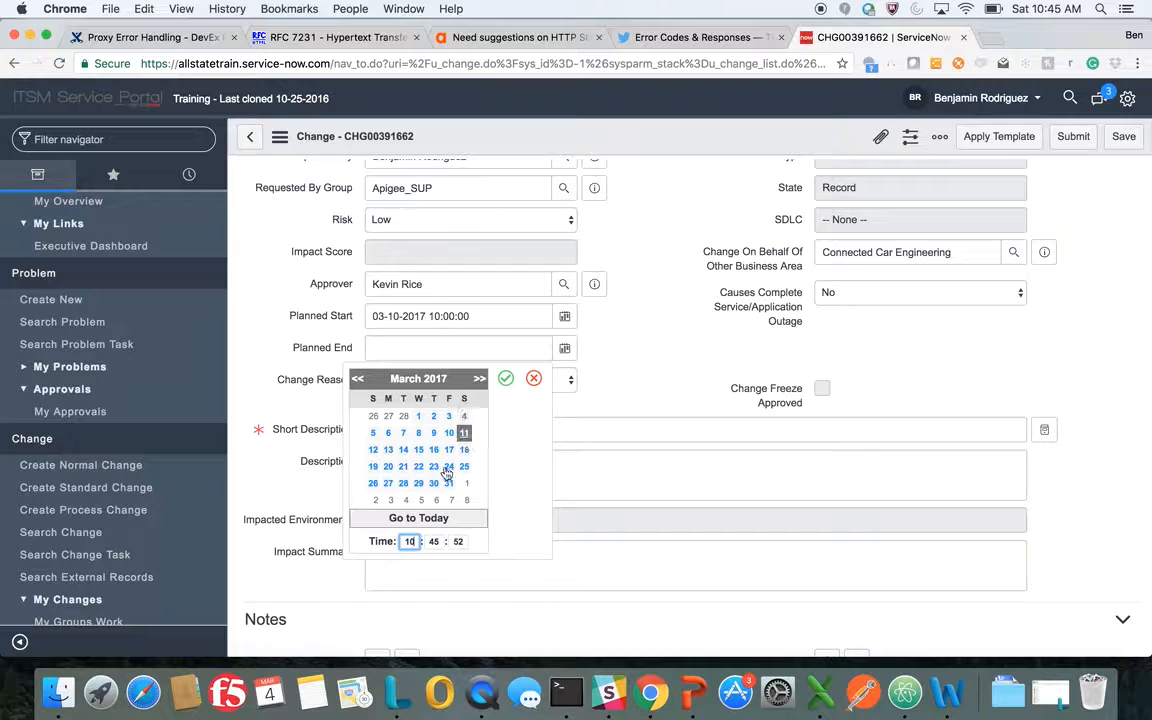
pyautogui.click(434, 546)
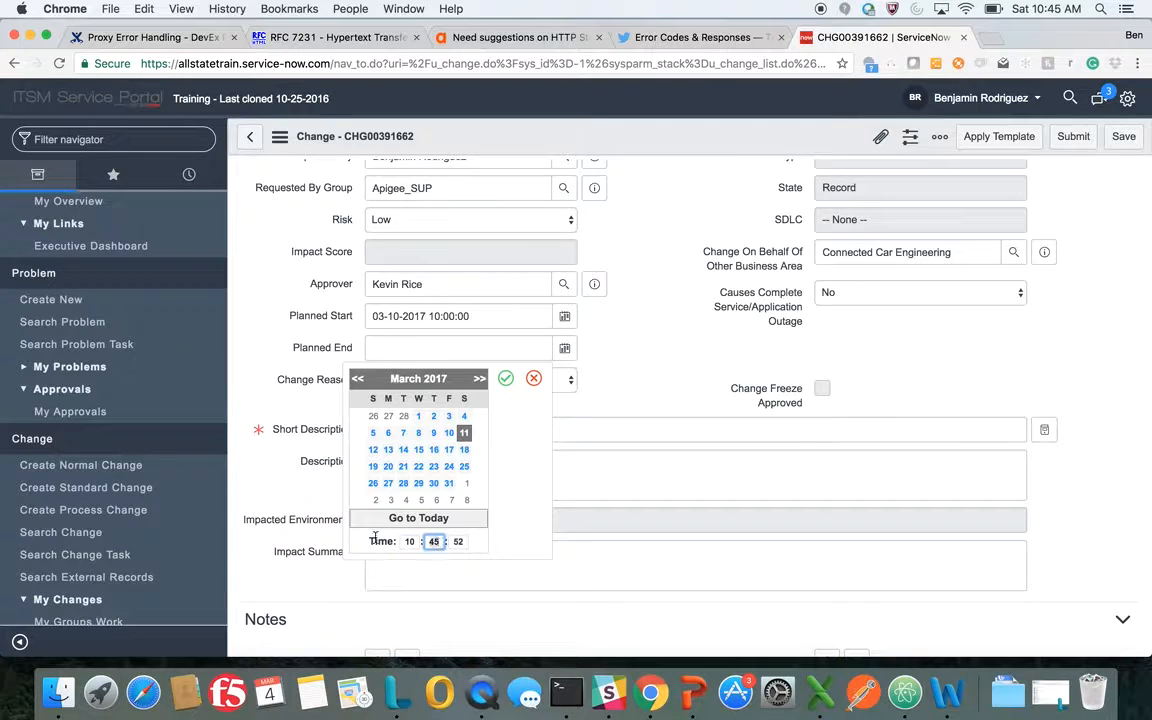
pyautogui.write('00')
pyautogui.press('Tab')
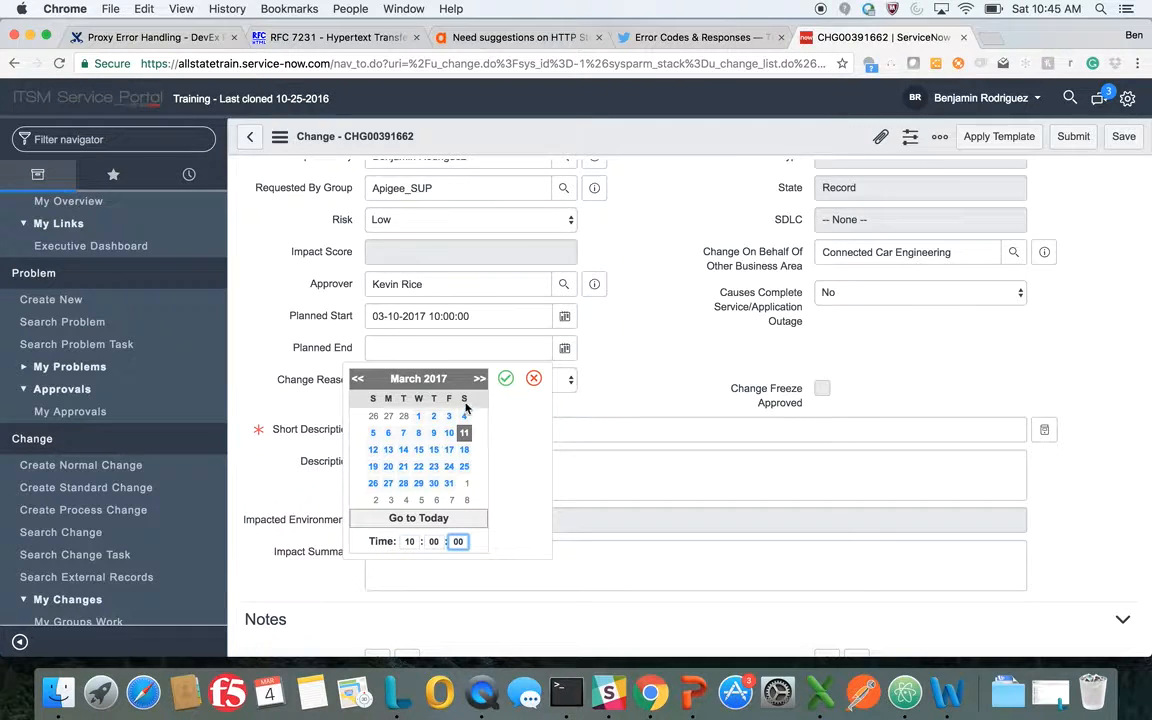
pyautogui.click(505, 378)
pyautogui.click(440, 381)
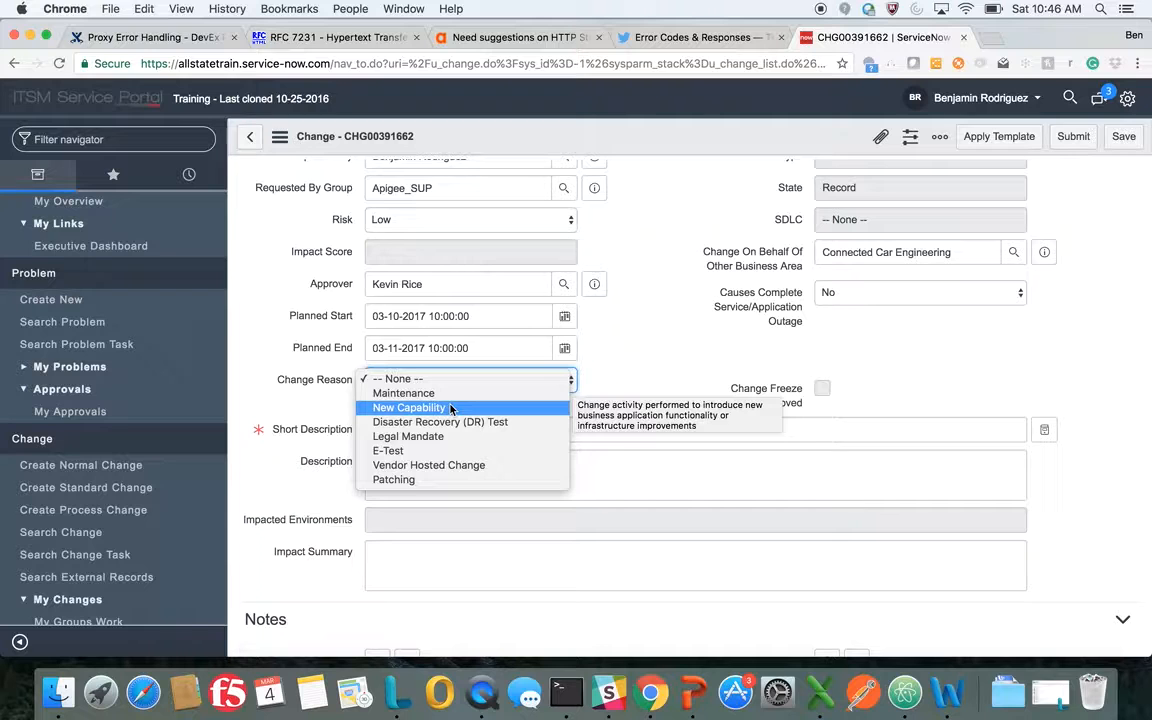
pyautogui.click(451, 409)
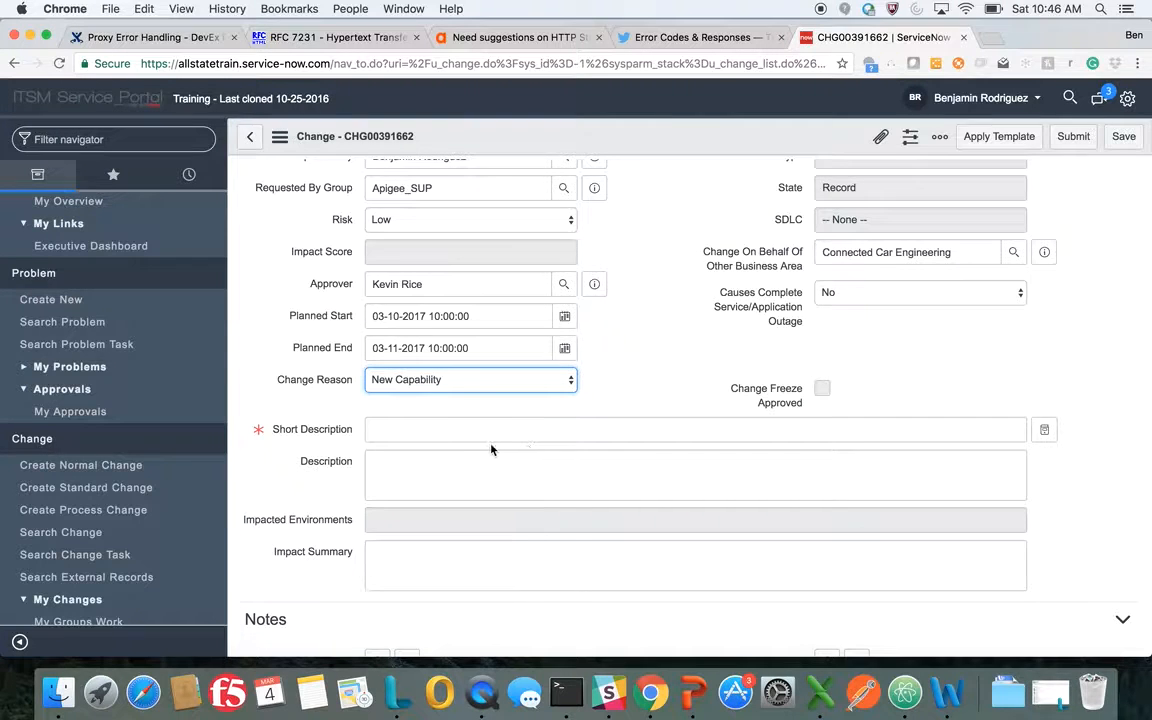
# Enter the short description "deploy proxy to production in apigee for arity list out proxy" and save the change
pyautogui.click(441, 429)
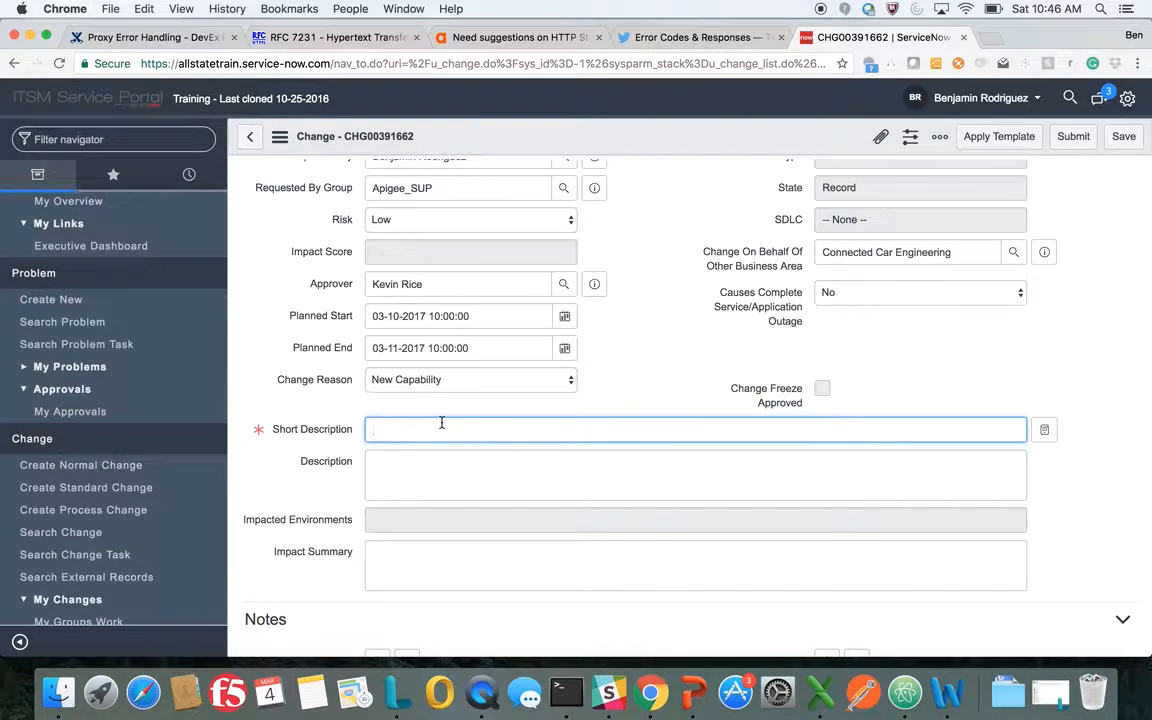
pyautogui.write('deploy proxy to production in apr')
pyautogui.press('BackSpace')
pyautogui.write('igee for arity')
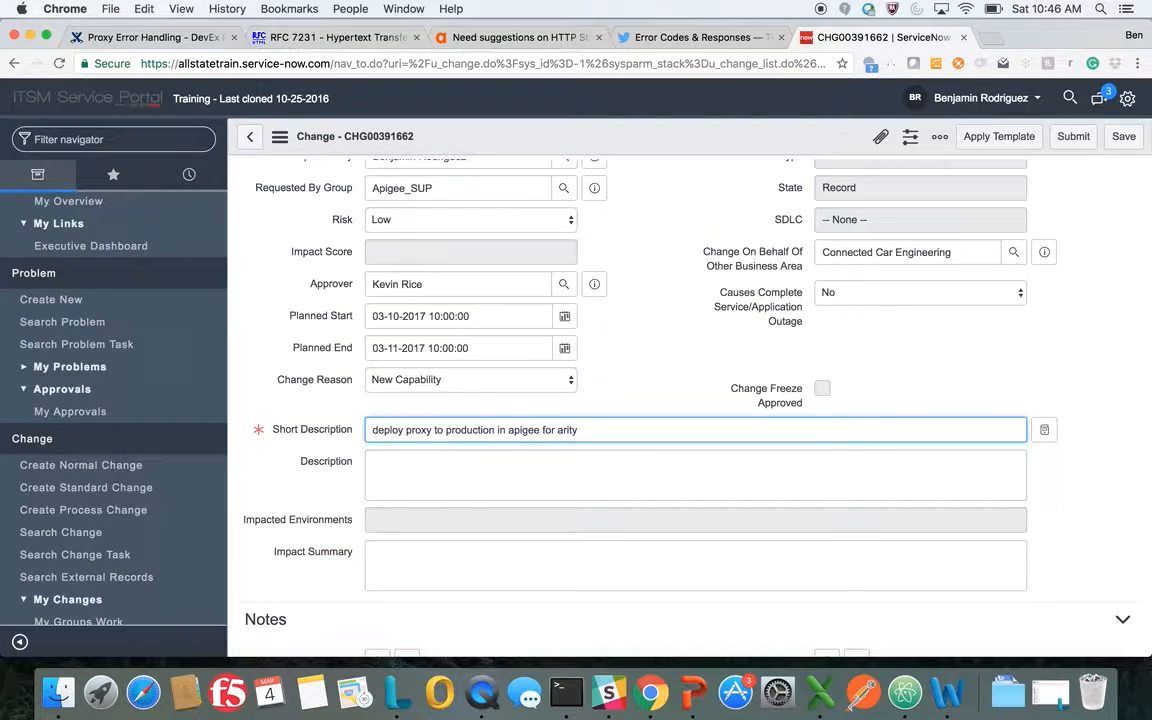
pyautogui.write(' list out proxy')
pyautogui.click(1124, 138)
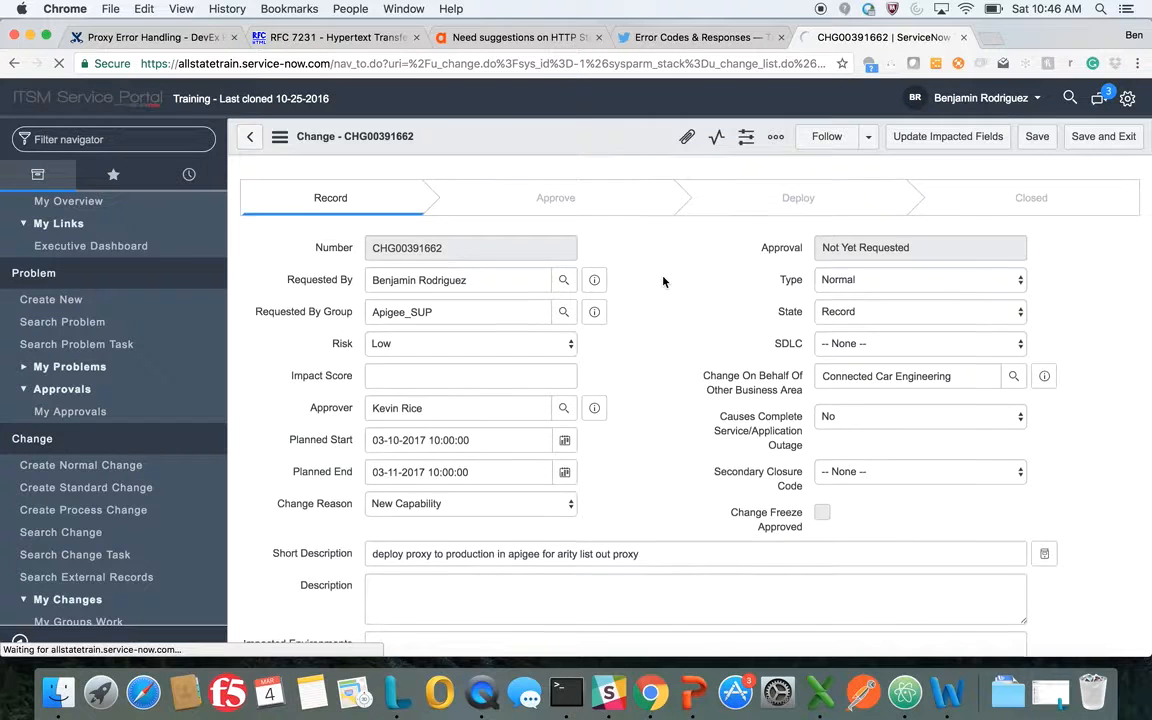
# Fill in the change's description with "proxy" and "githublocation" on separate lines
pyautogui.scroll(-3, 663, 281)
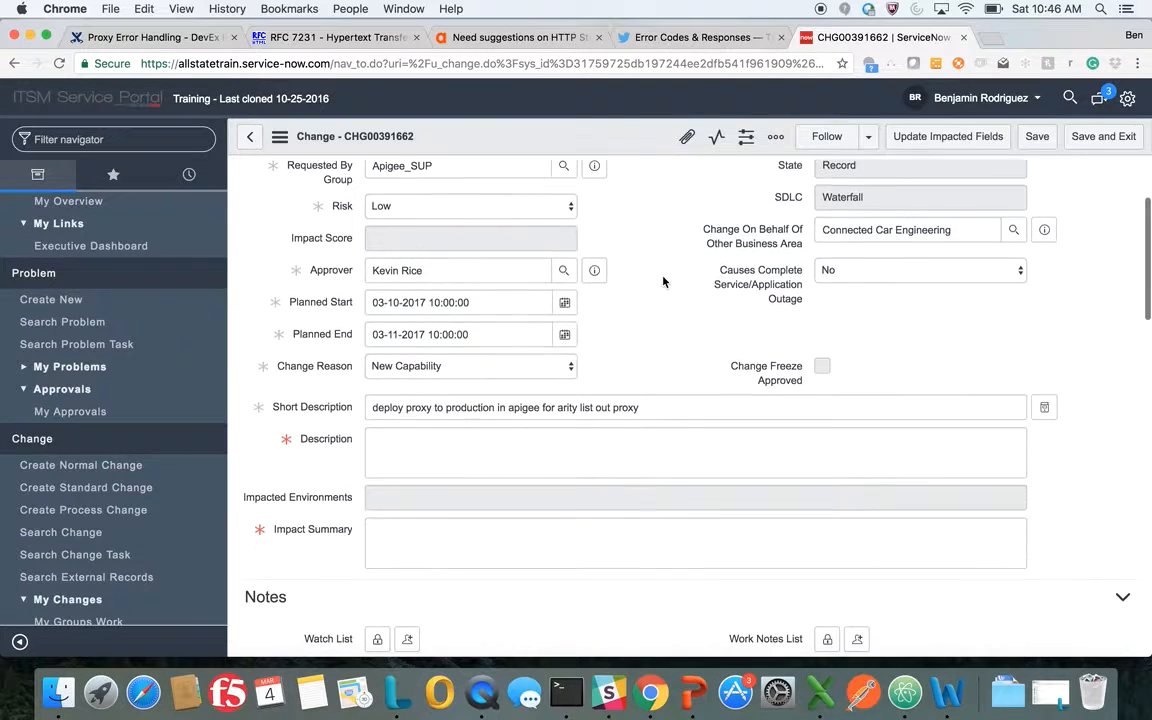
pyautogui.scroll(-1, 467, 482)
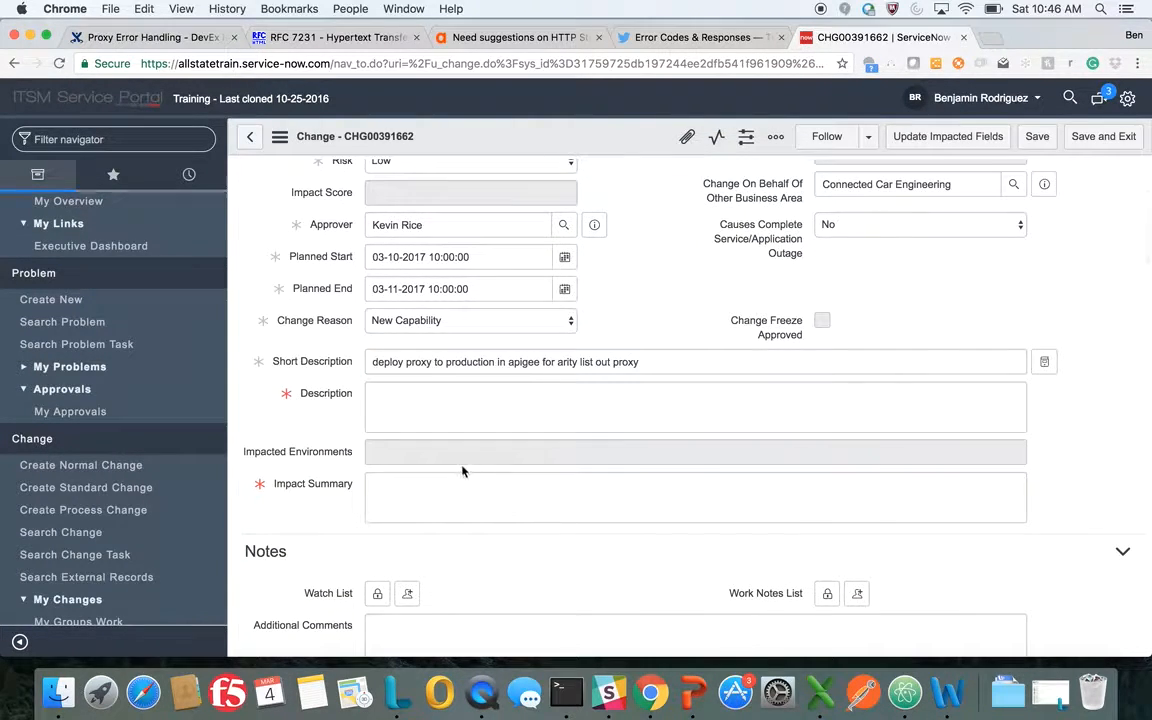
pyautogui.click(464, 396)
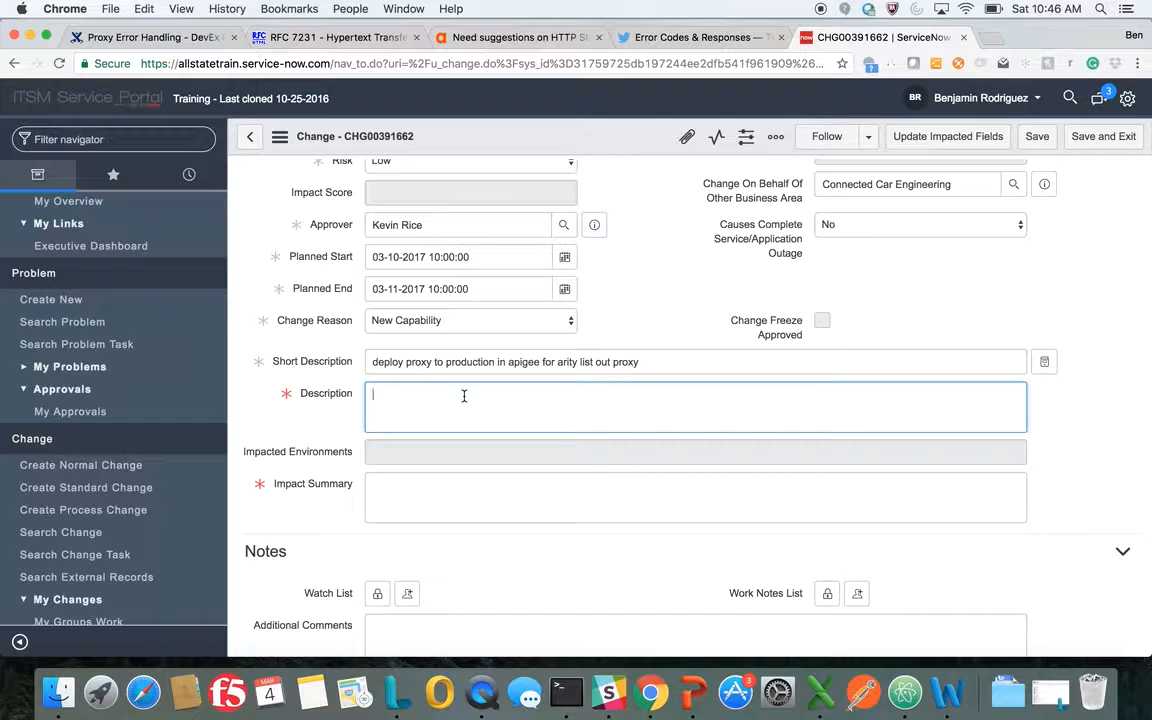
pyautogui.write('proxy ')
pyautogui.write('github')
pyautogui.write('location')
pyautogui.press('Return')
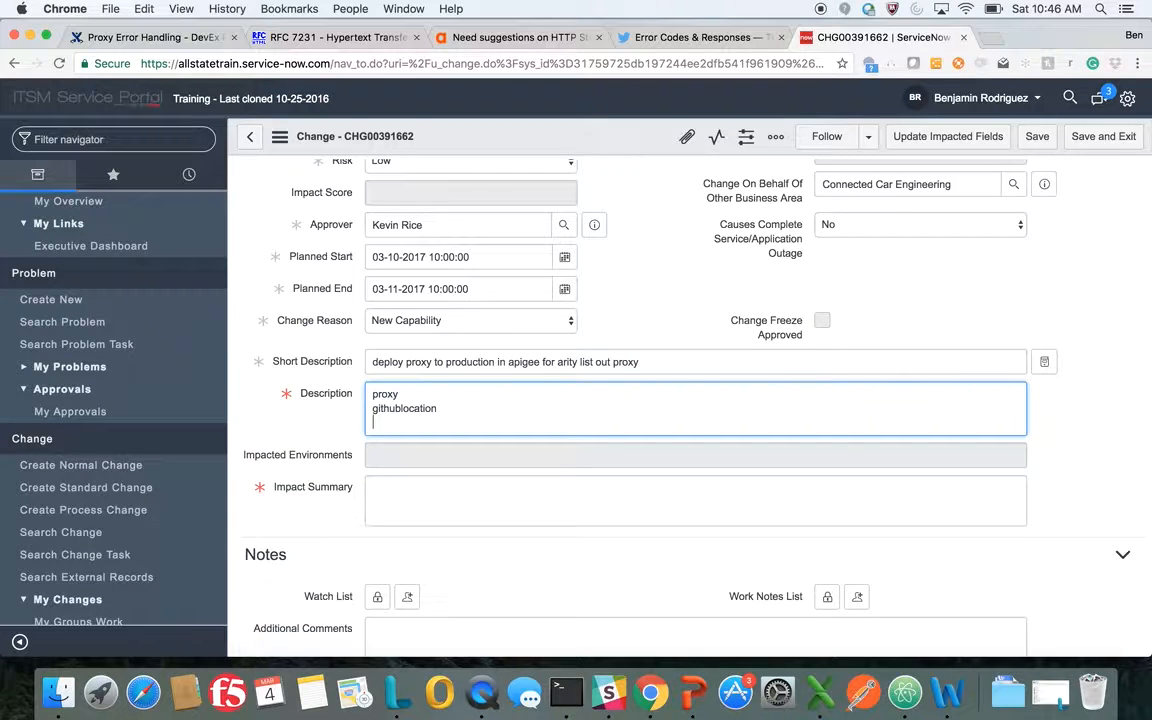
# Enter "na deploy new revision to production" as the change's impact summary
pyautogui.click(428, 488)
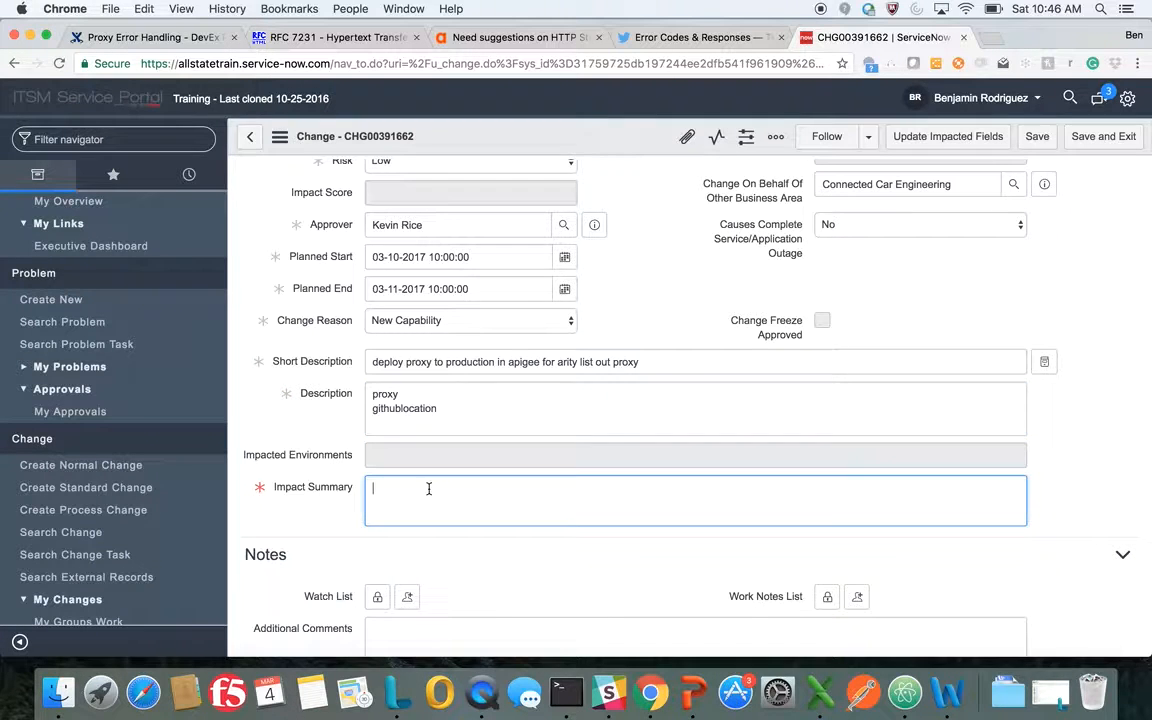
pyautogui.write('na')
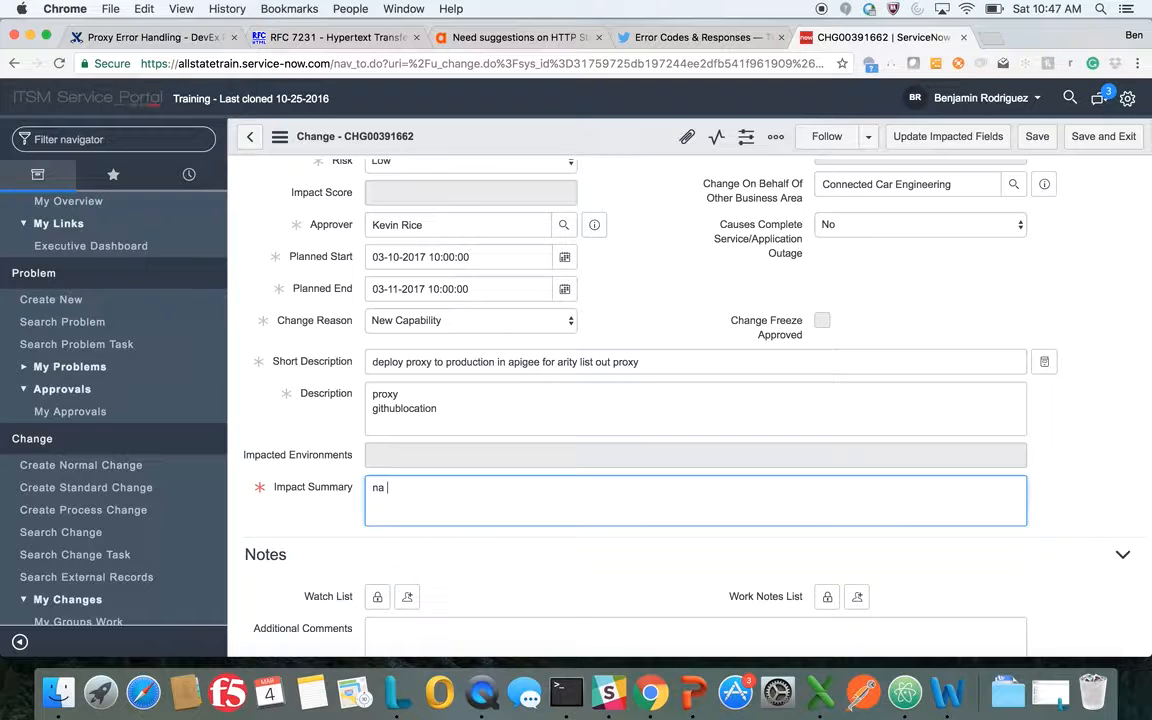
pyautogui.write('deploy new revision to production')
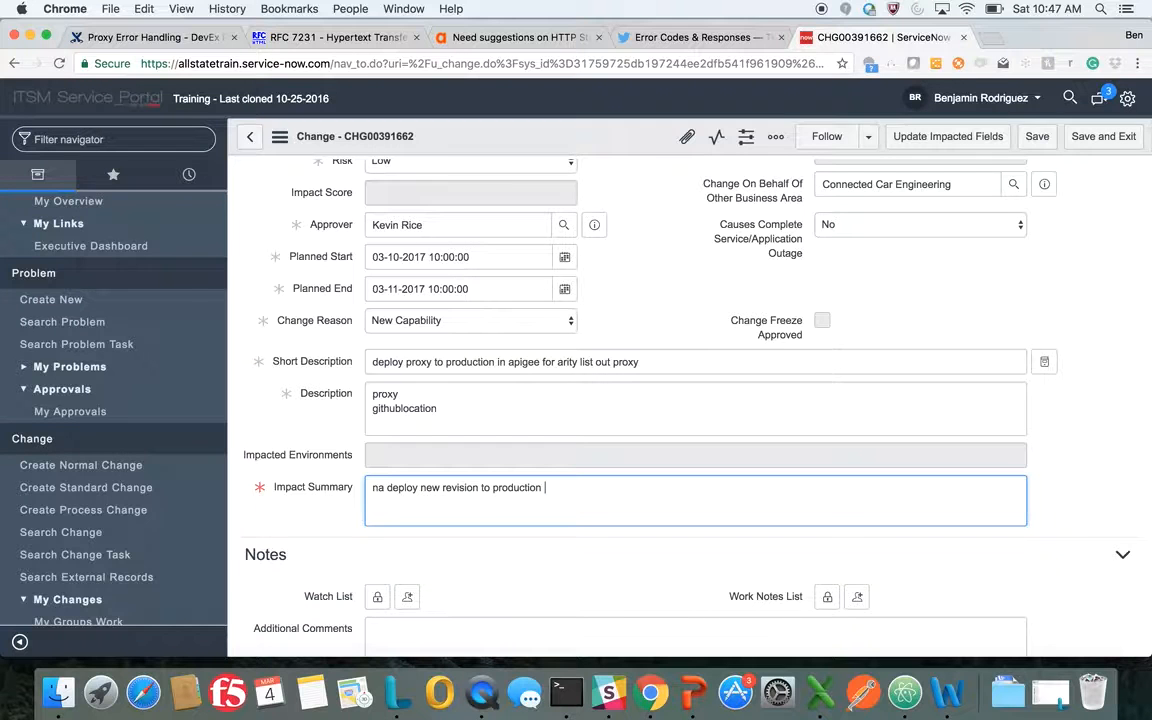
pyautogui.scroll(-5, 208, 445)
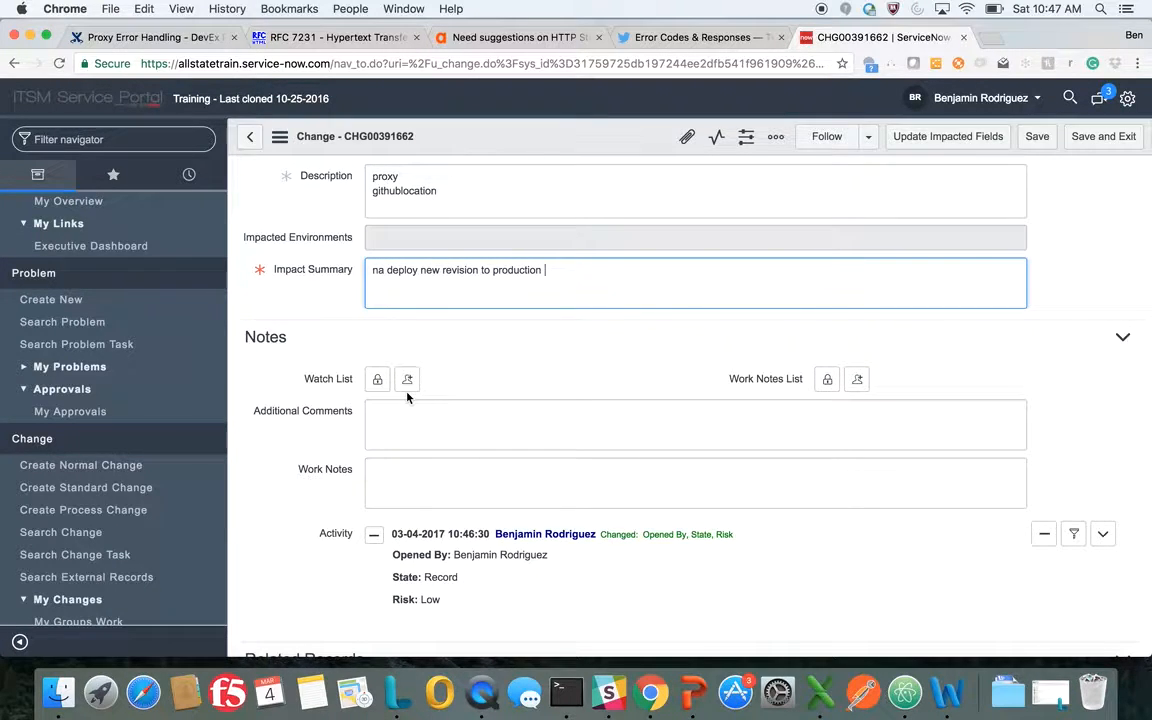
# Add yourself and a colleague, looked up by full name, to the change's watch list and save the change
pyautogui.click(407, 380)
pyautogui.click(380, 382)
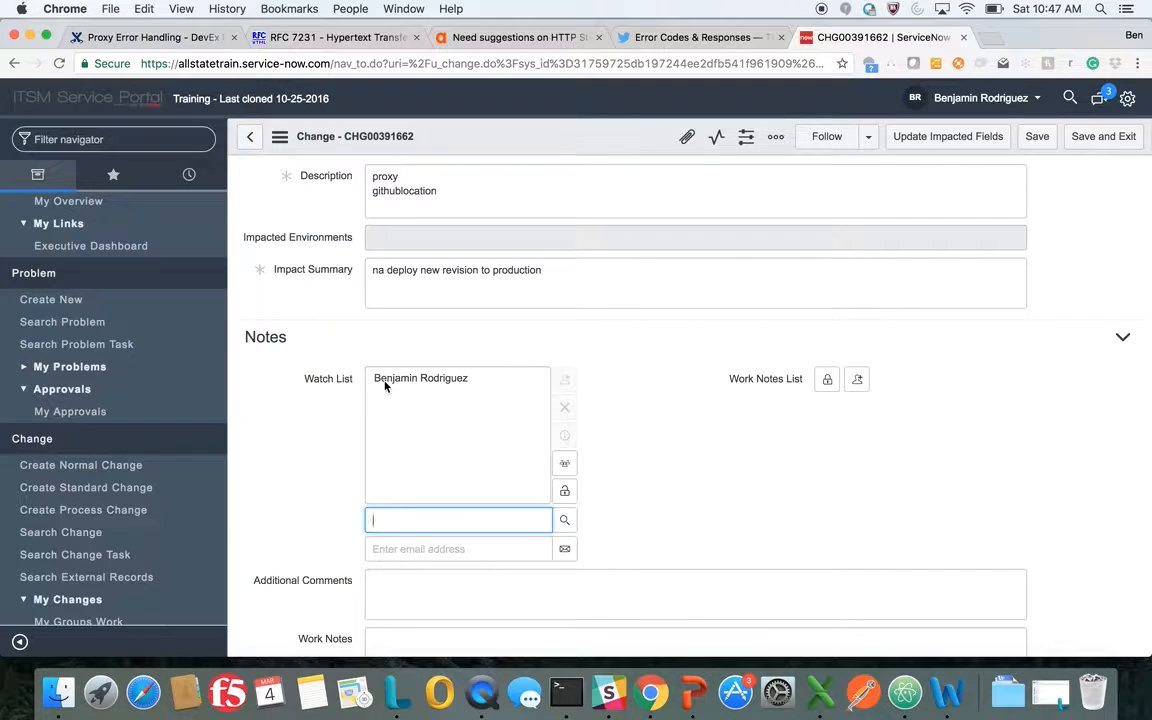
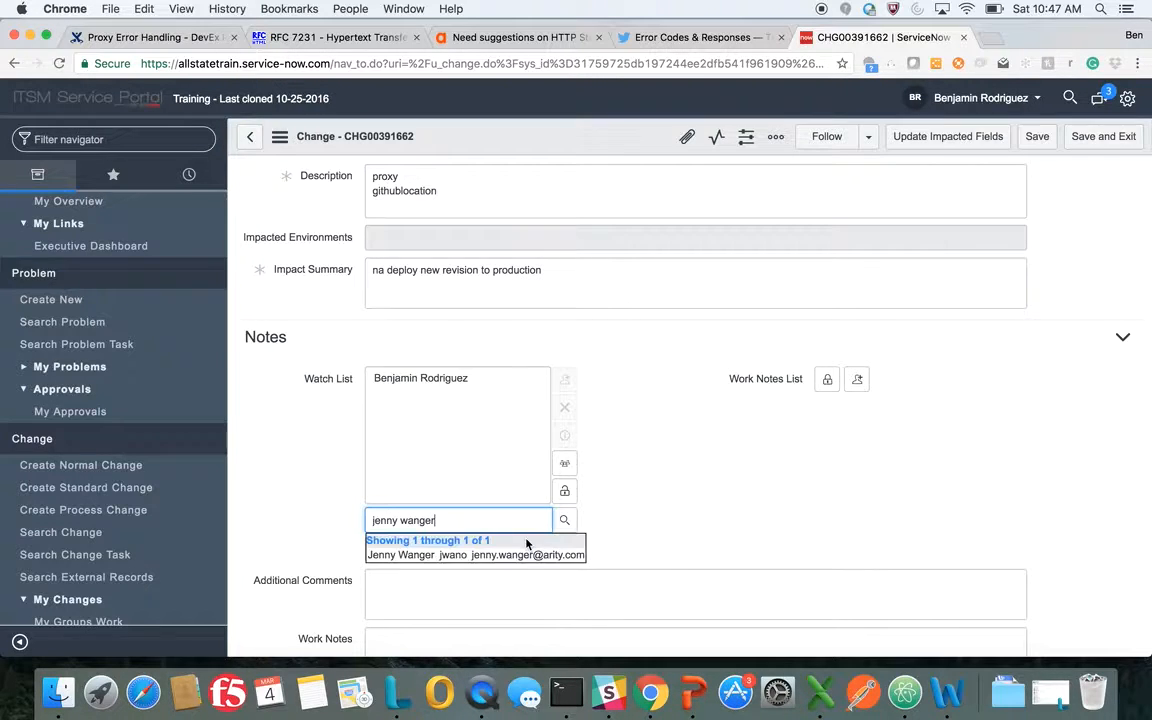
pyautogui.click(483, 553)
pyautogui.scroll(-5, 449, 571)
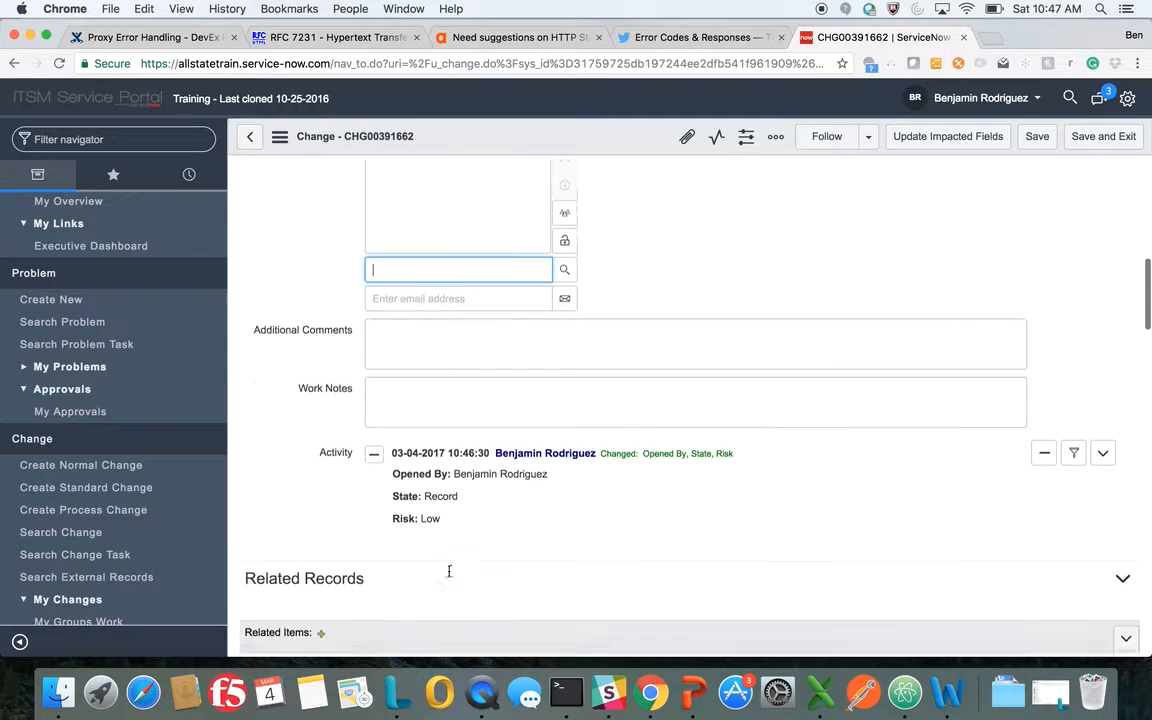
pyautogui.click(1040, 144)
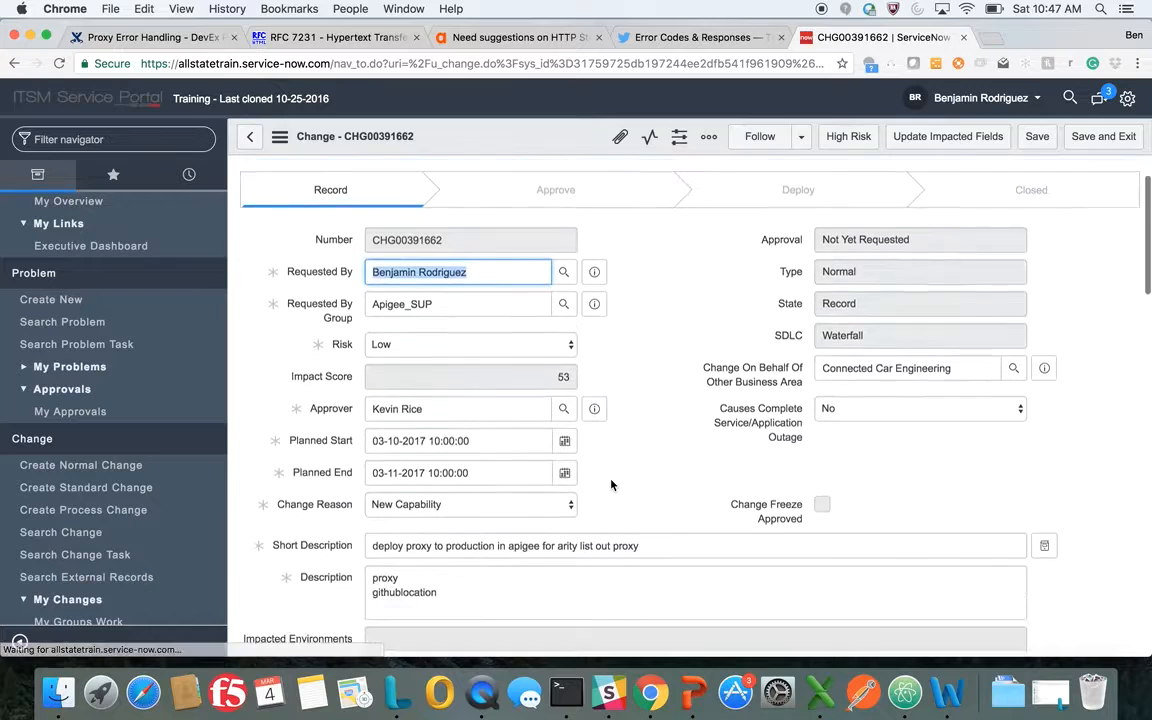
# Begin the implementation plan with the lines "go to github location" and "download zip for proxy"
pyautogui.scroll(-10, 613, 486)
pyautogui.scroll(-5, 611, 485)
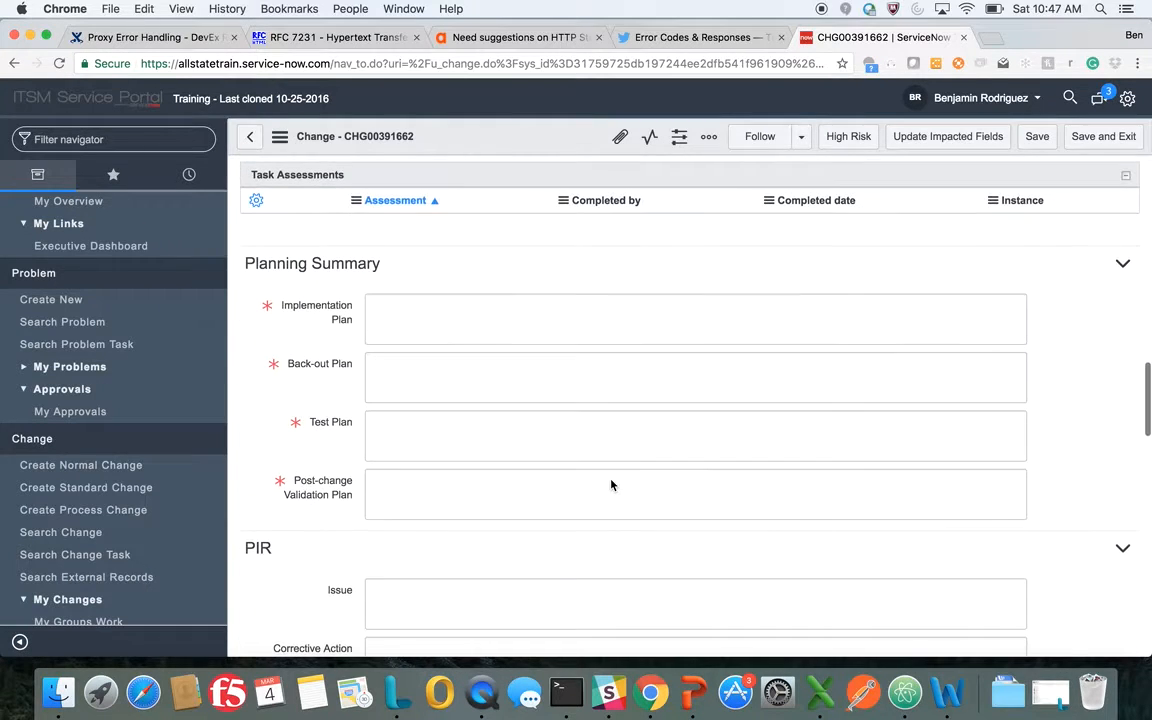
pyautogui.click(437, 327)
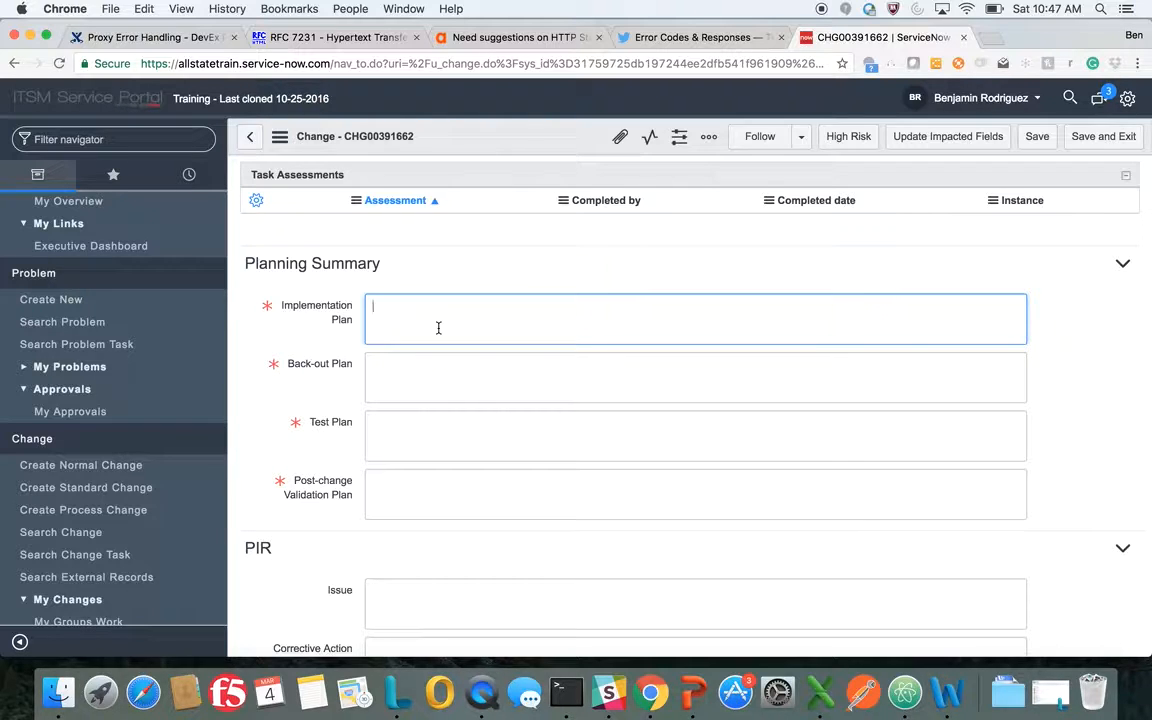
pyautogui.write('go to git')
pyautogui.write('hub location')
pyautogui.write(' downlo')
pyautogui.press('BackSpace')
pyautogui.press('BackSpace')
pyautogui.press('BackSpace')
pyautogui.press('BackSpace')
pyautogui.press('BackSpace')
pyautogui.press('BackSpace')
pyautogui.press('Return')
pyautogui.write('doa')
pyautogui.press('BackSpace')
pyautogui.write('wnload zip for proxy')
pyautogui.press('Return')
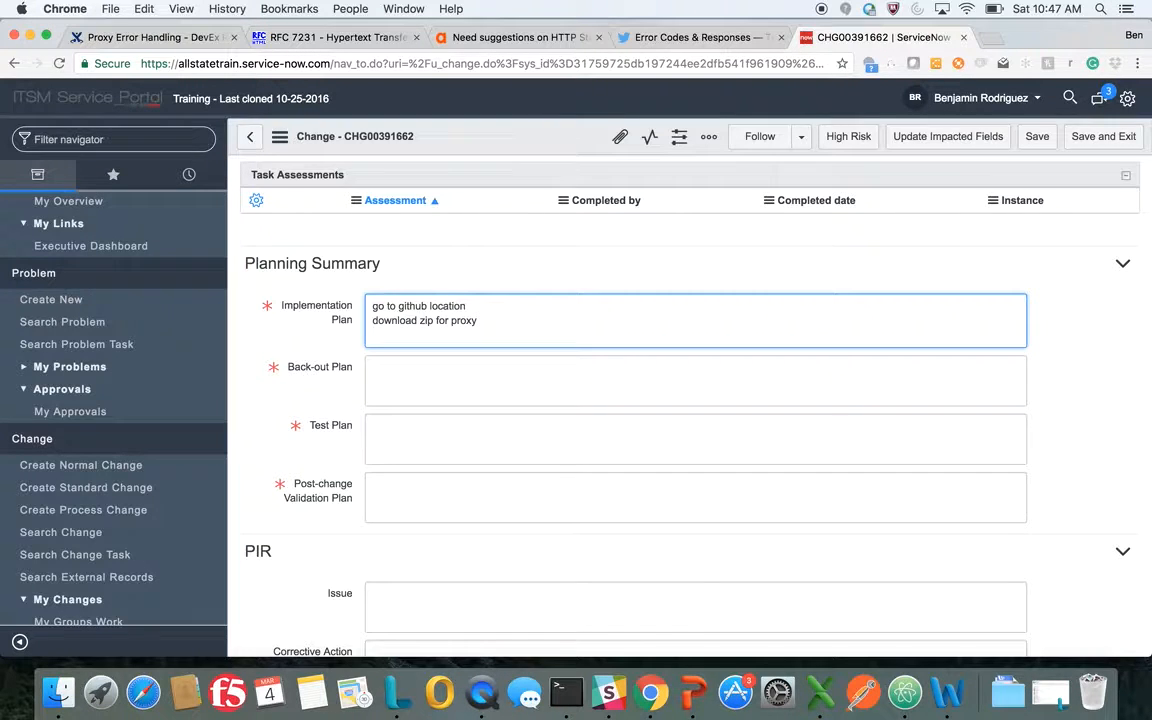
# Add the line "deploy to production apigee arity instance" to the implementation plan
pyautogui.write('deploy to production')
pyautogui.press('Return')
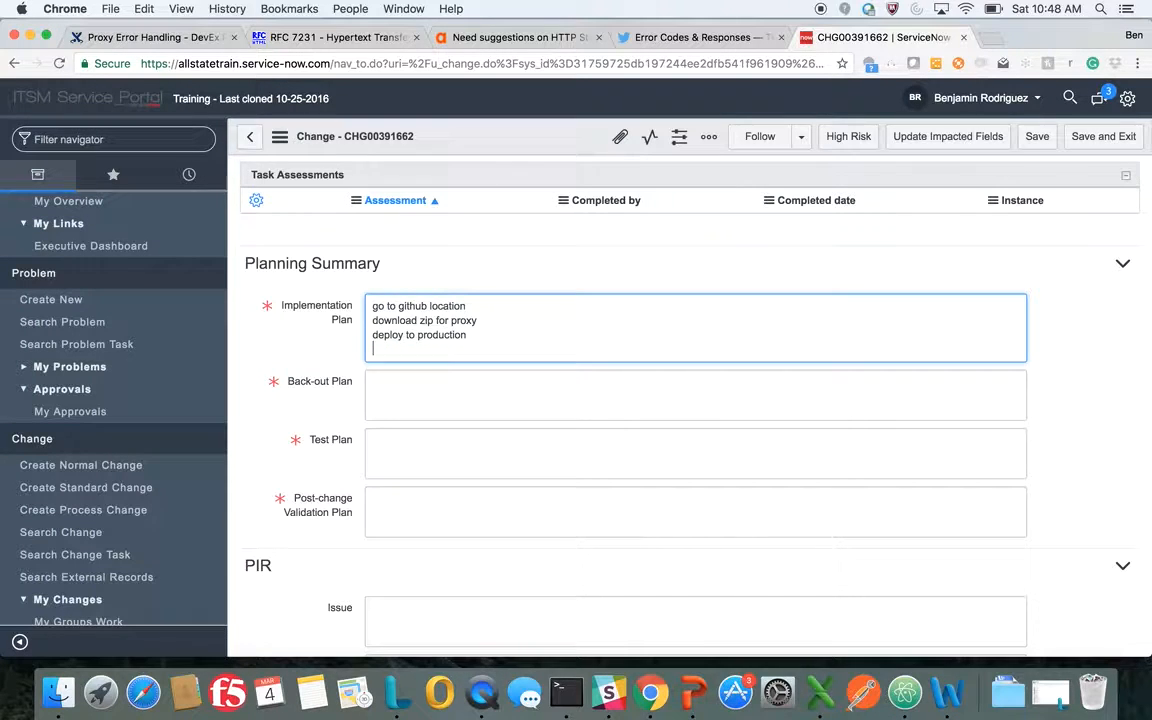
pyautogui.press('BackSpace')
pyautogui.write('apigee arity instance')
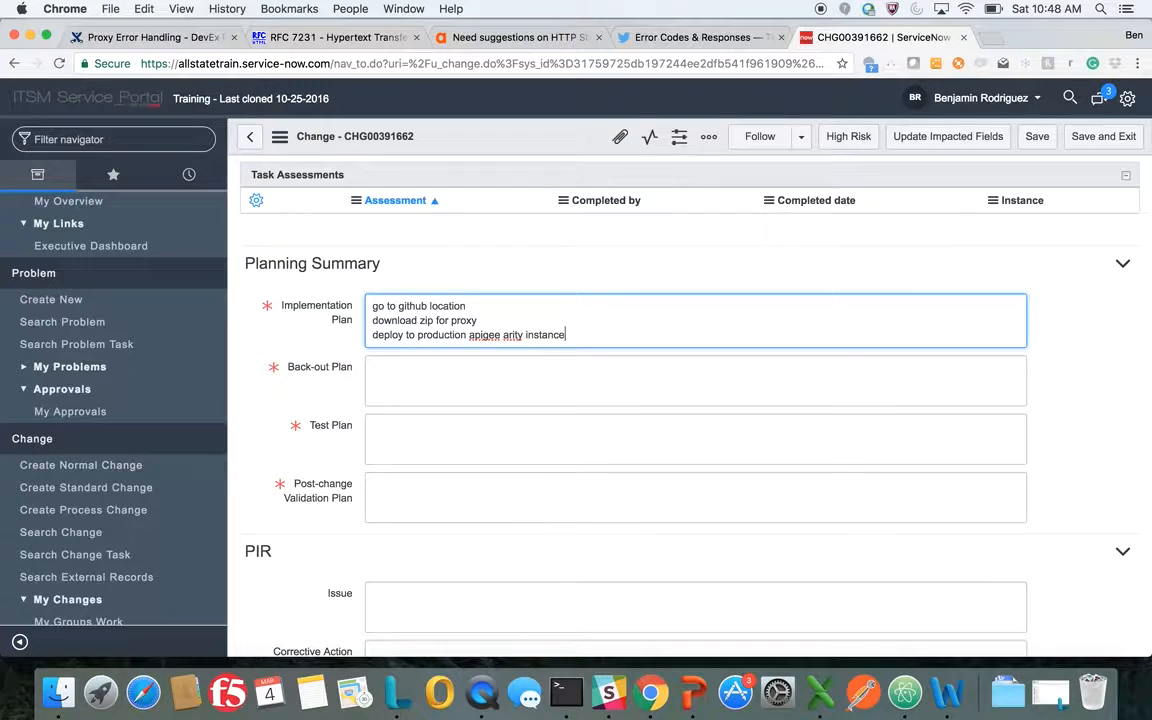
pyautogui.press('Return')
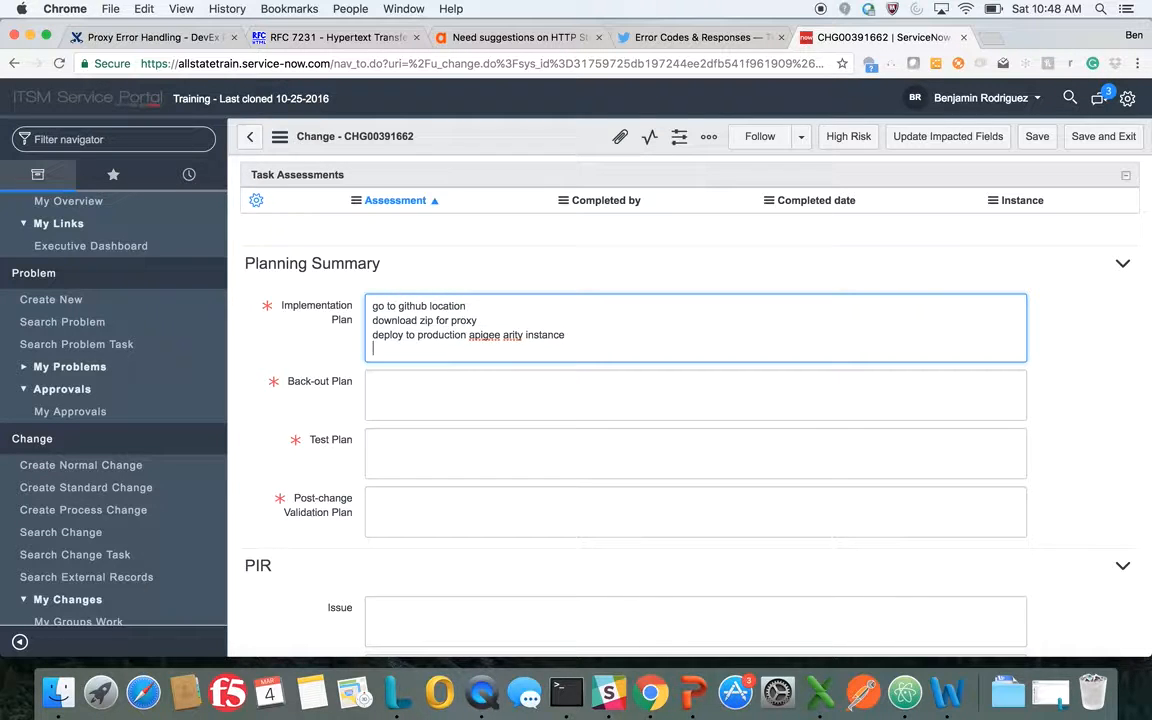
# Enter "undeploy proxy" as the back-out plan
pyautogui.click(438, 380)
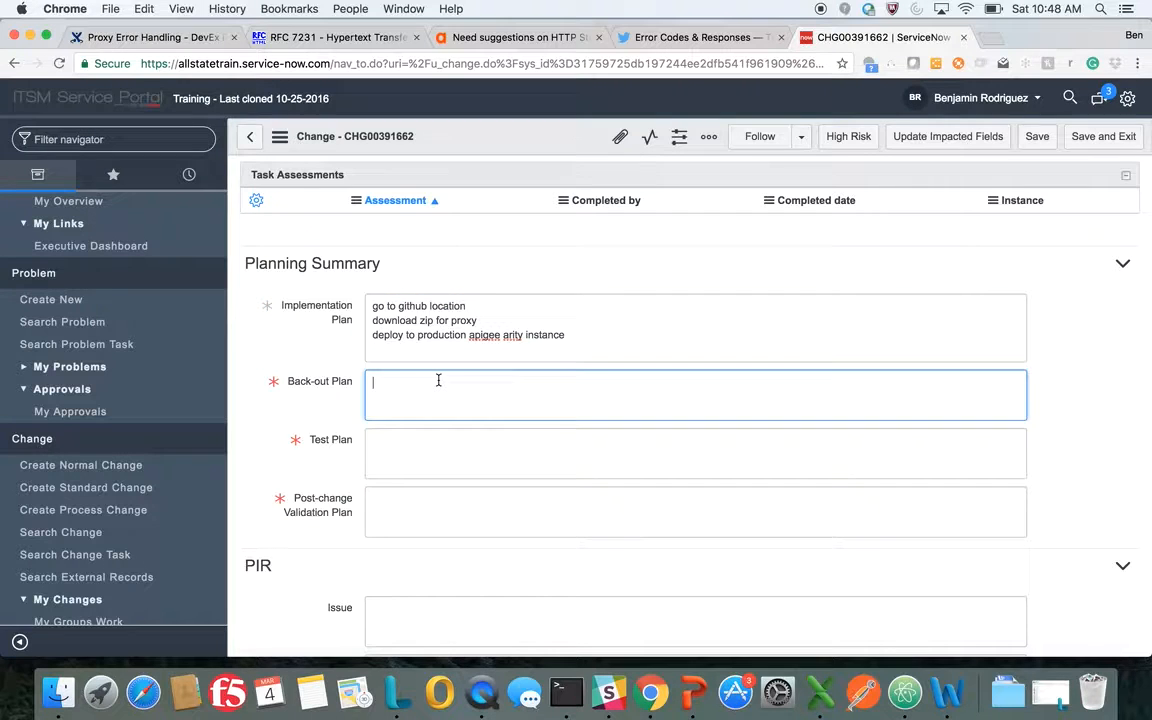
pyautogui.write('undeploy proxy')
# Begin the test plan with "test plan will include validation scripts curl commands with product keys"
pyautogui.click(435, 454)
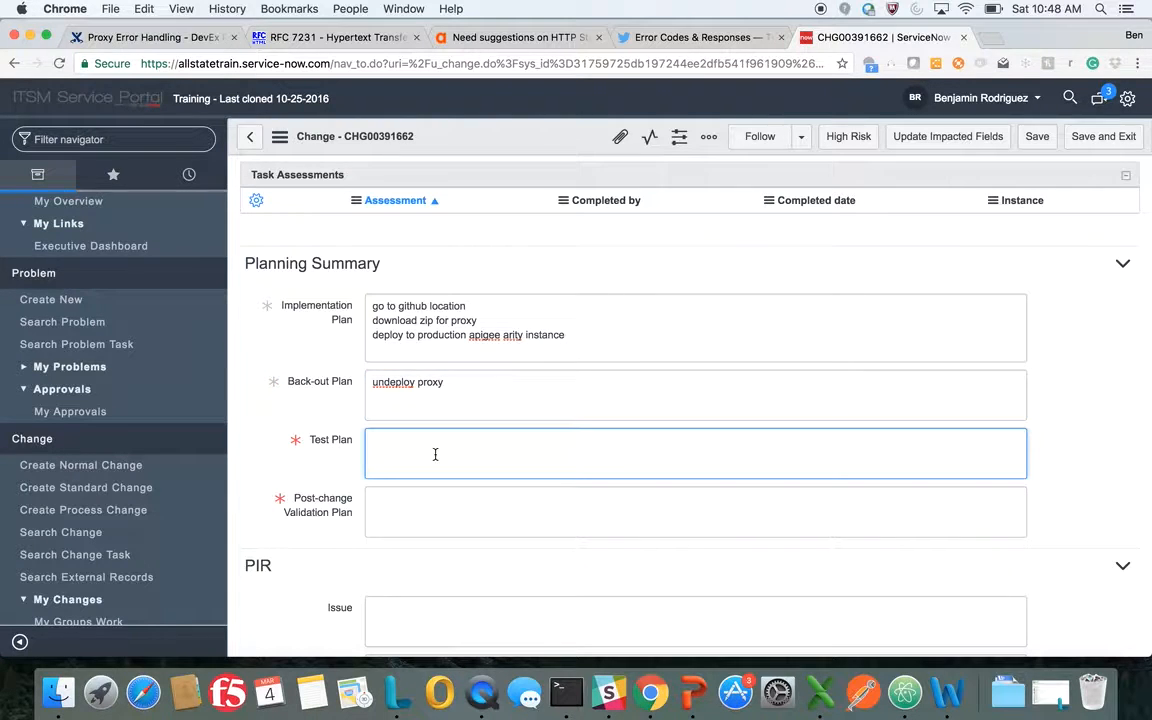
pyautogui.write('test pla')
pyautogui.press('BackSpace')
pyautogui.press('BackSpace')
pyautogui.press('BackSpace')
pyautogui.write('plac')
pyautogui.write(' will include validateio')
pyautogui.write('on ')
pyautogui.write('scripts')
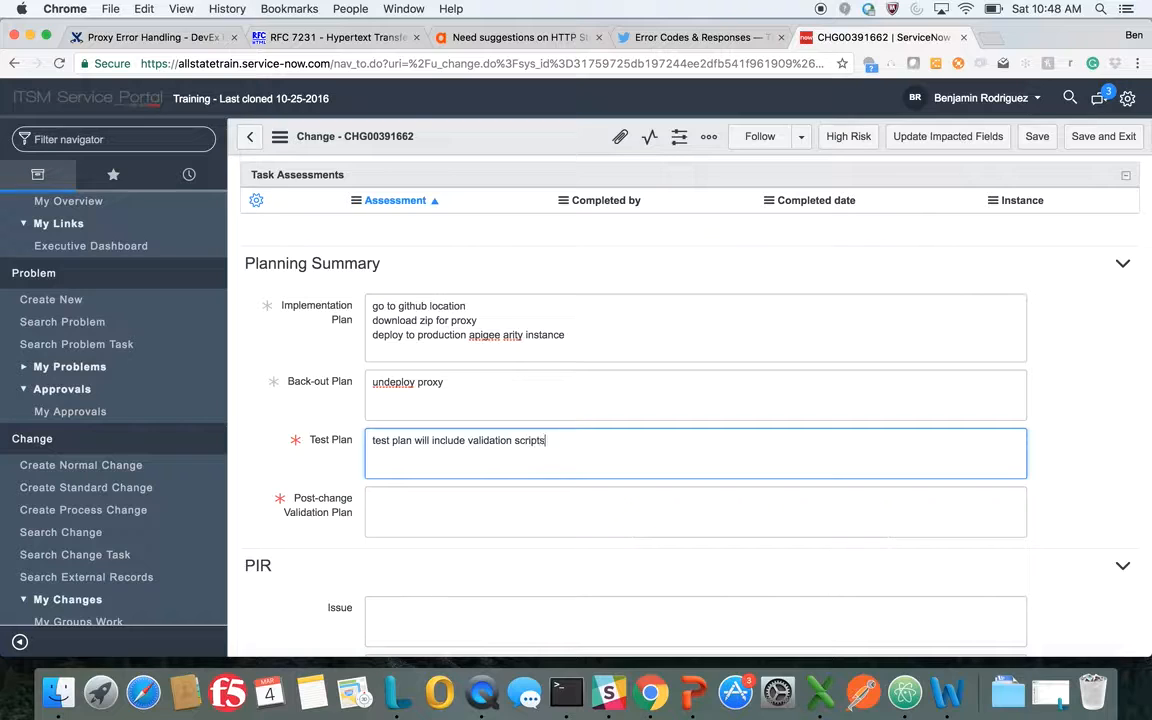
pyautogui.write(' curl commands with produc')
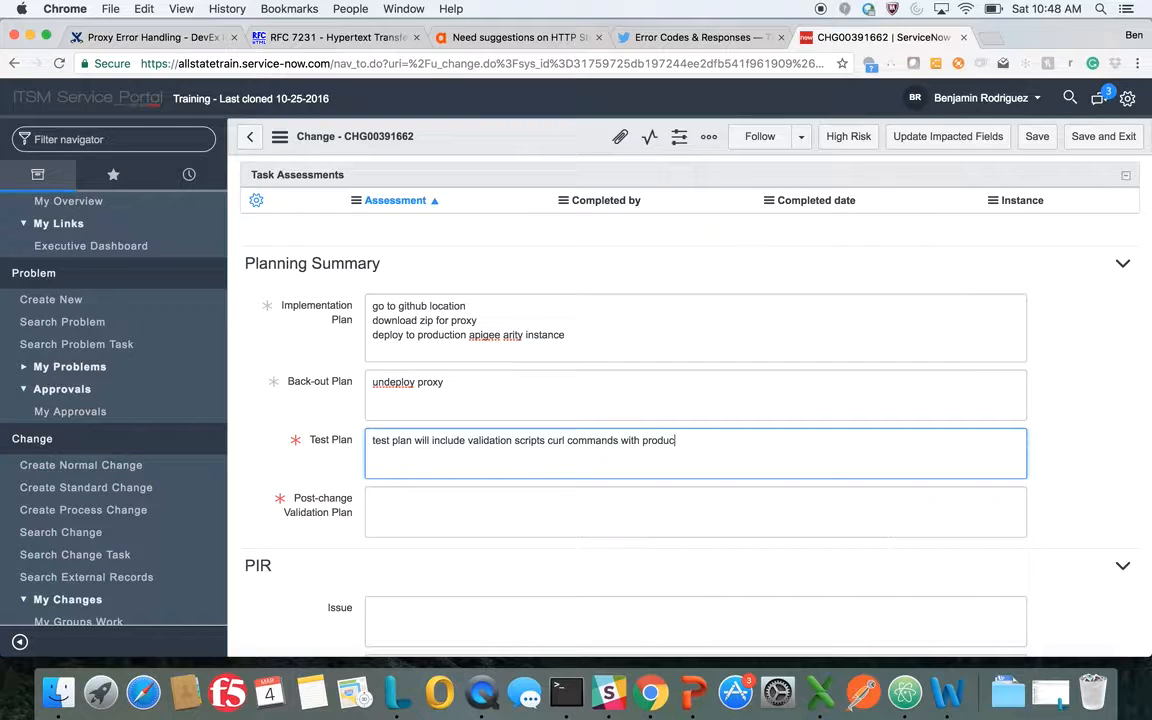
pyautogui.write('t keys')
# Extend the test plan with separate lines 1, 2 and 3, followed by "expected results from curl commands"
pyautogui.press('Return')
pyautogui.write('1')
pyautogui.press('Return')
pyautogui.write('2')
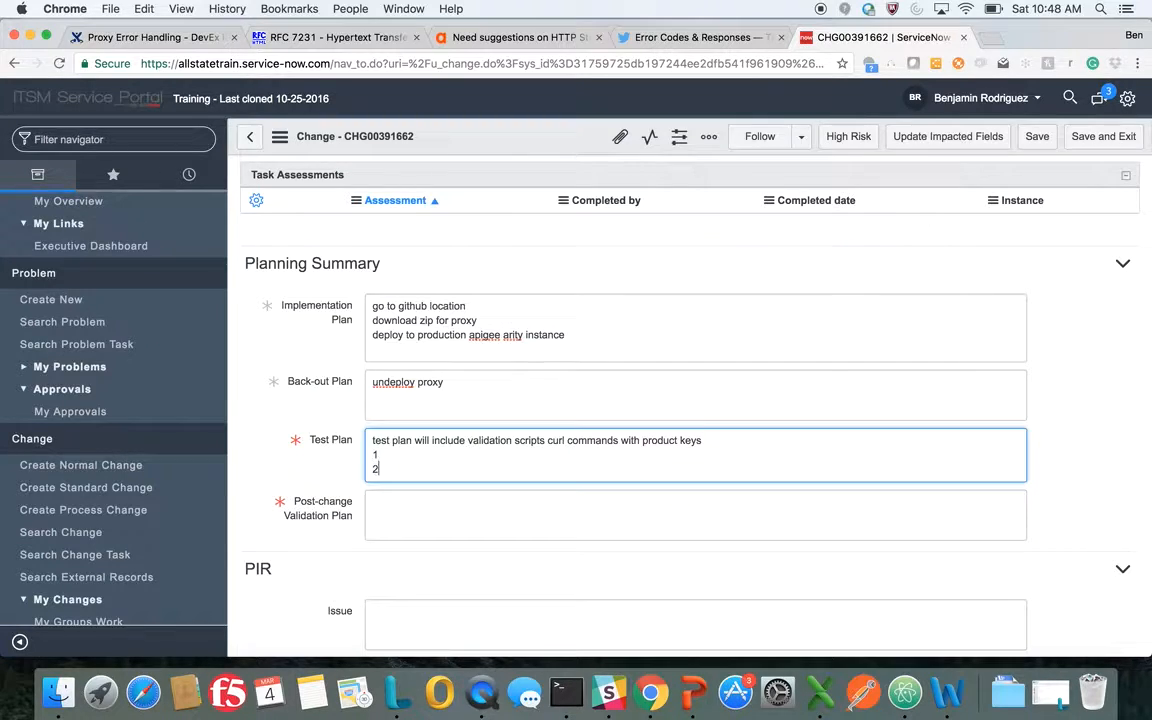
pyautogui.press('Return')
pyautogui.write('3')
pyautogui.press('Return')
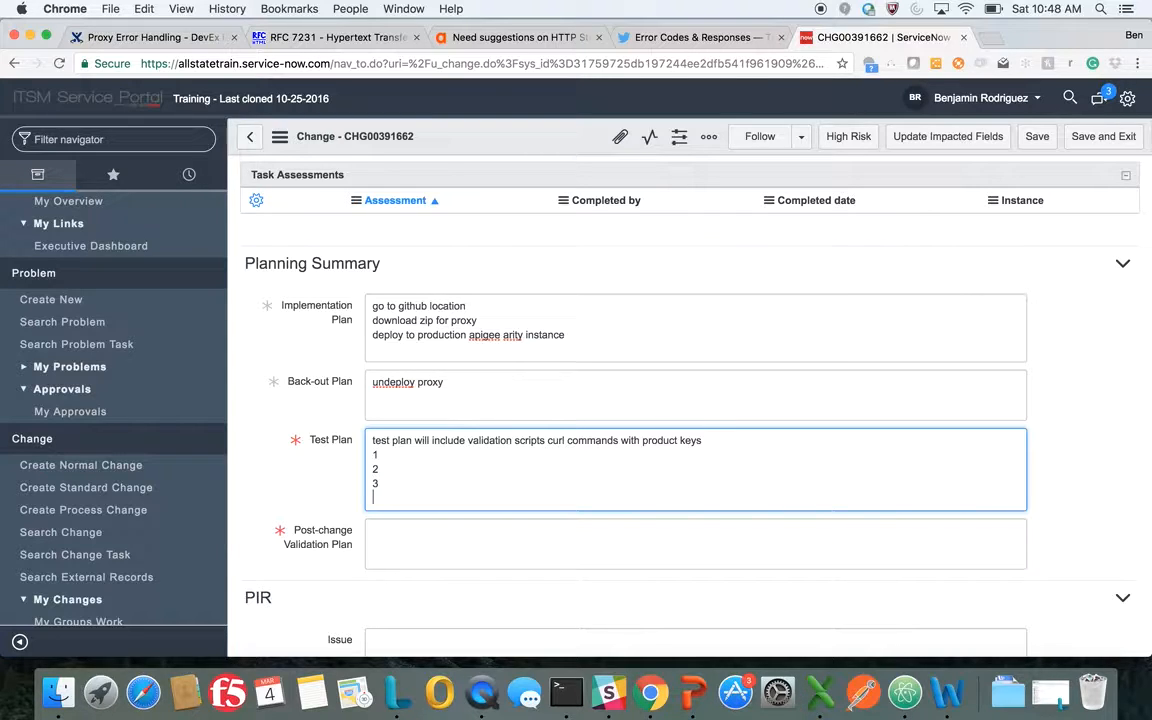
pyautogui.write('expected results from curl commands')
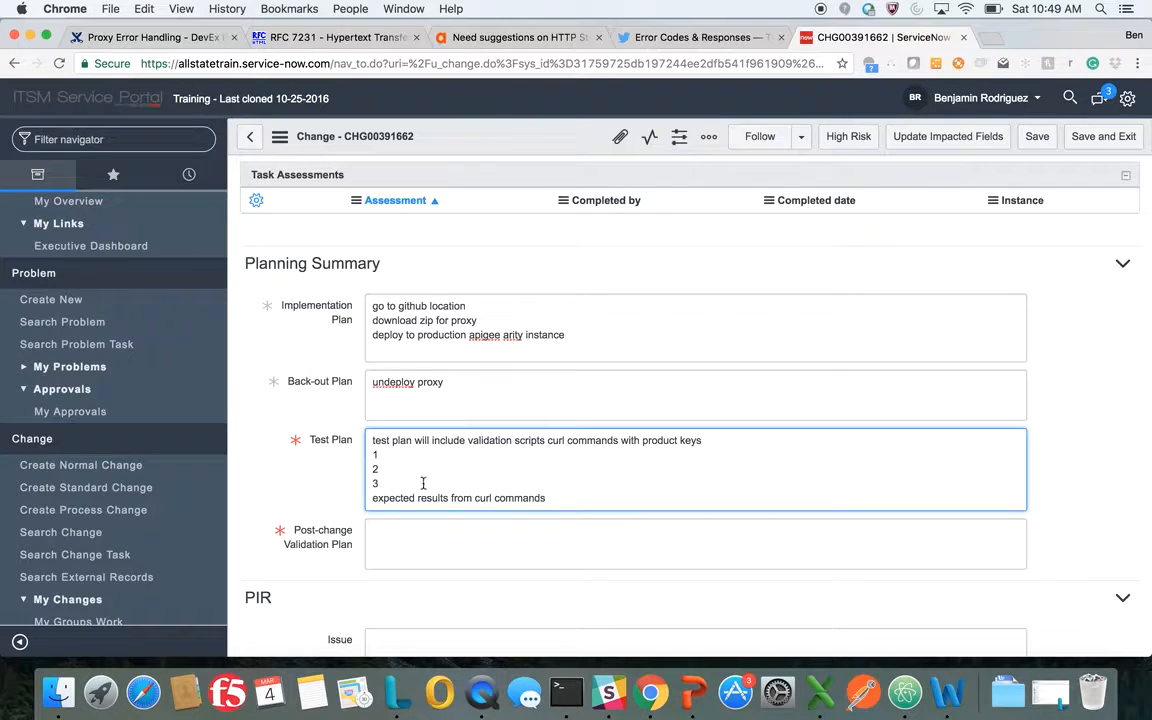
# Enter "communicate out that the change is successful or unsuccessful" as the post-change validation plan and save the change
pyautogui.click(408, 541)
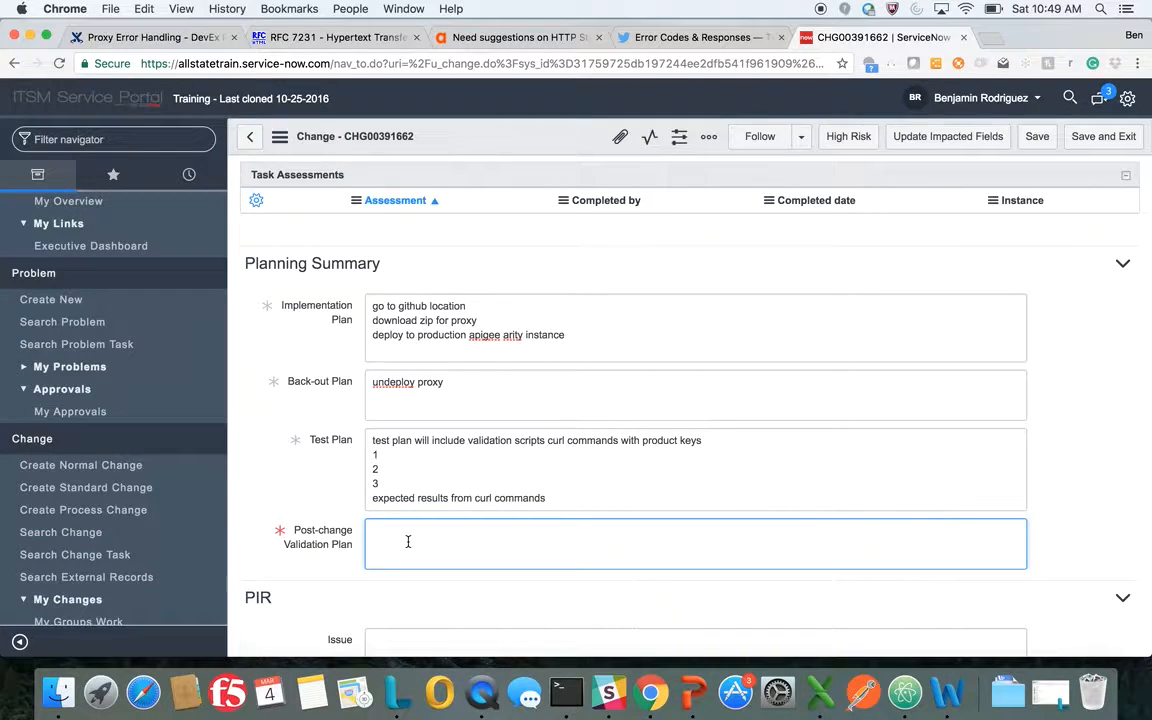
pyautogui.write('communicated')
pyautogui.write(' out that')
pyautogui.write(' that')
pyautogui.press('BackSpace')
pyautogui.press('BackSpace')
pyautogui.press('BackSpace')
pyautogui.press('BackSpace')
pyautogui.write('he change is succe')
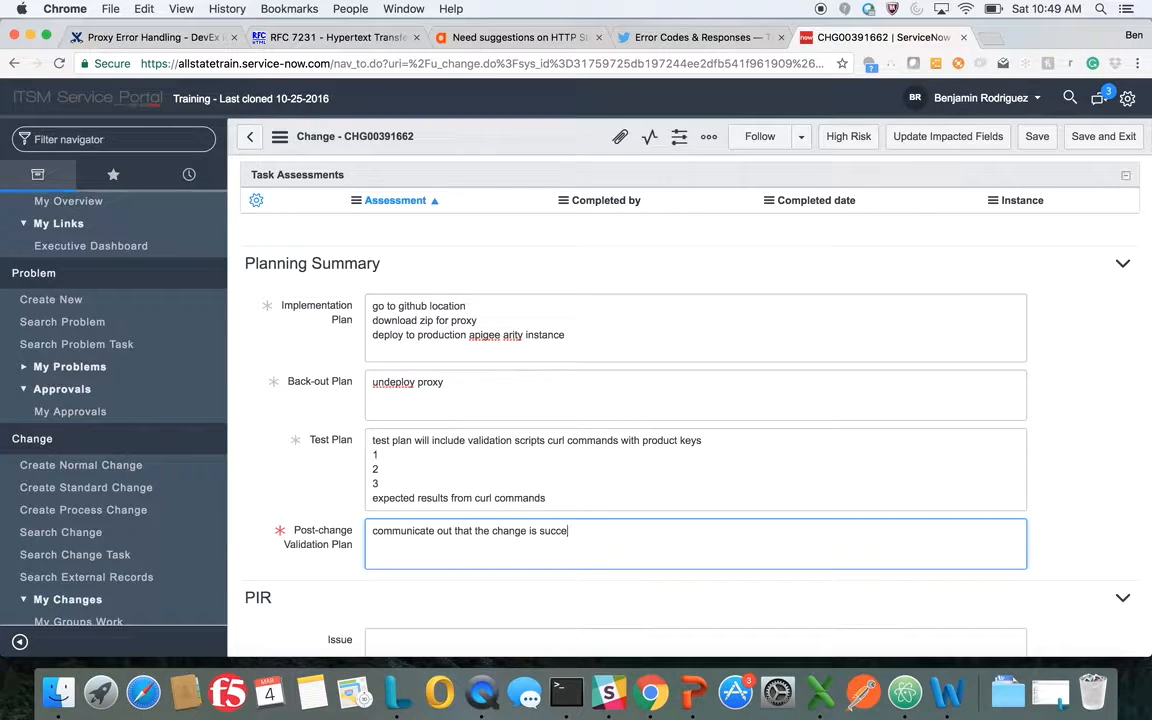
pyautogui.write('ssful or uncsuccesful')
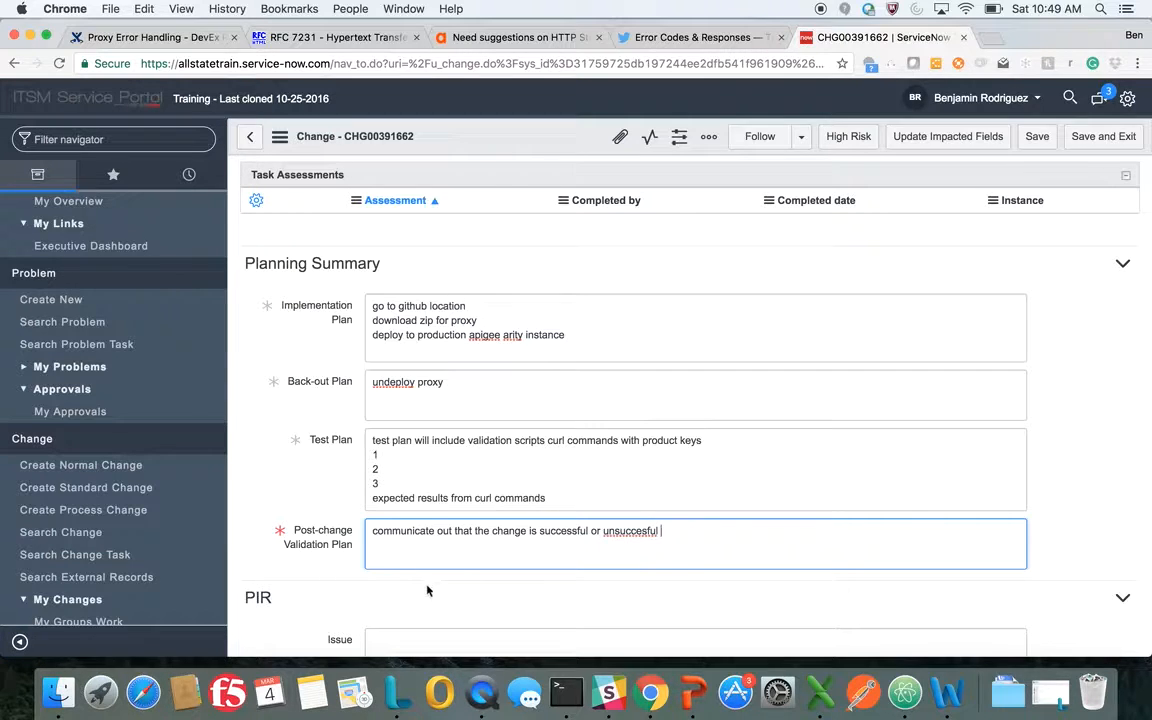
pyautogui.click(647, 531)
pyautogui.write('s')
pyautogui.scroll(-5, 698, 593)
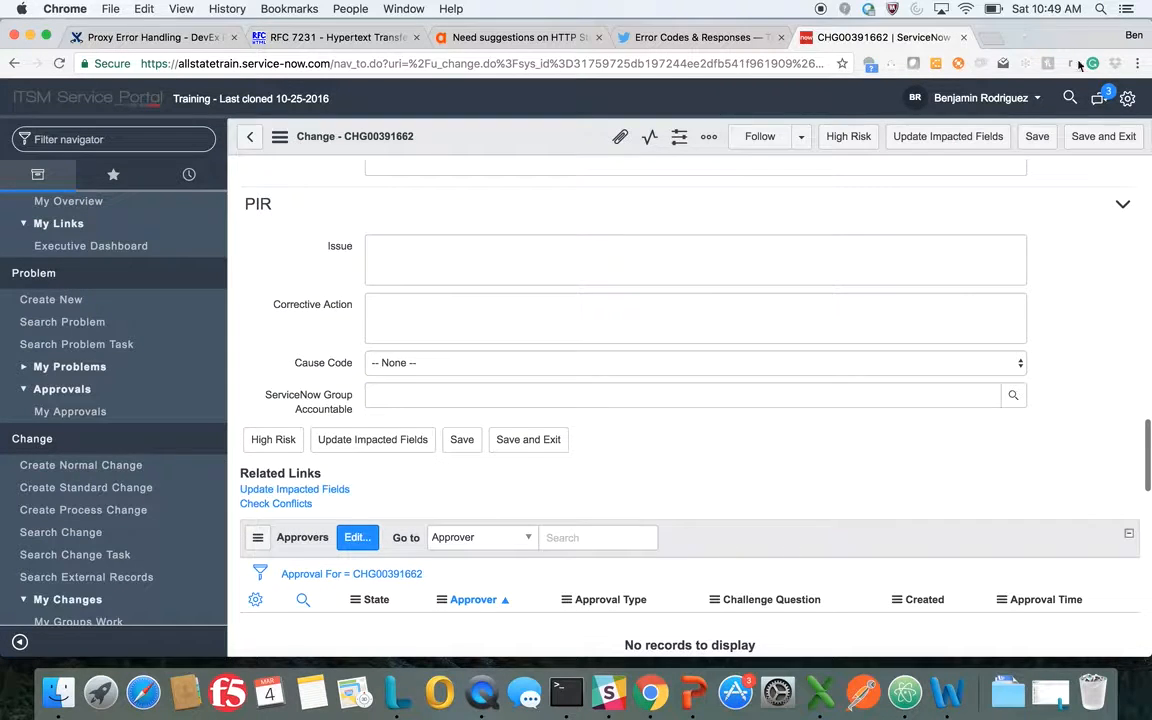
pyautogui.click(1038, 138)
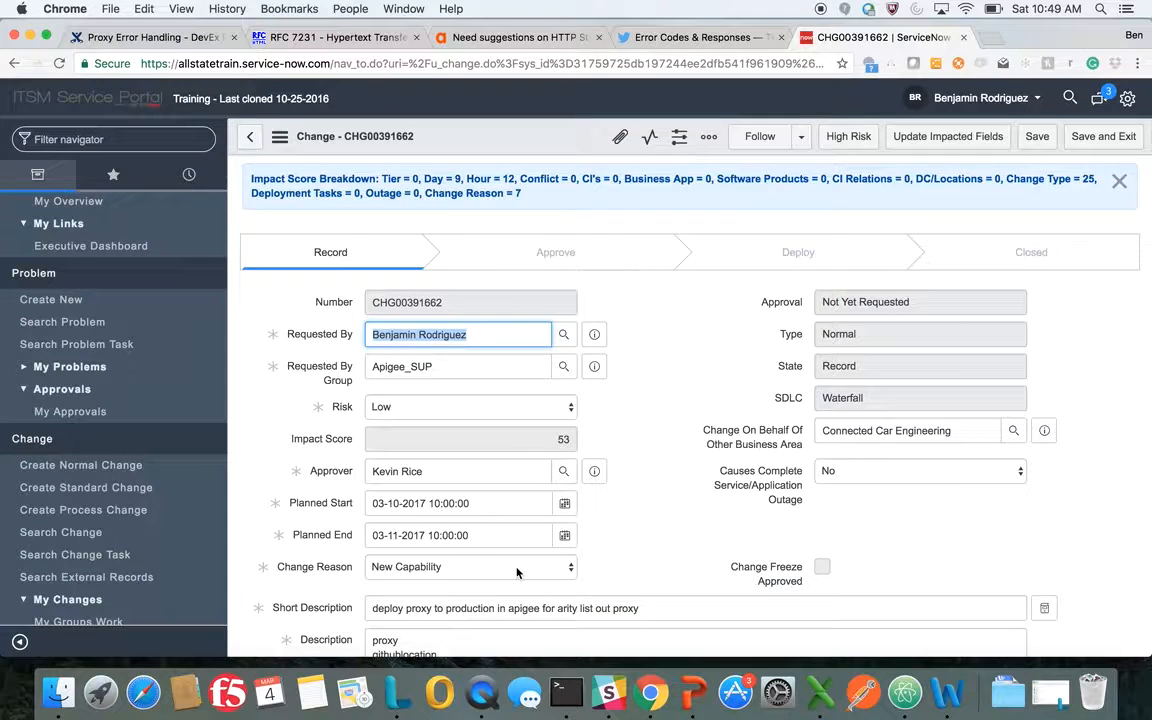
# Add the configuration item Apigee Edge to the change's affected CIs and save the list
pyautogui.scroll(-5, 515, 645)
pyautogui.scroll(-1, 517, 572)
pyautogui.scroll(-15, 517, 572)
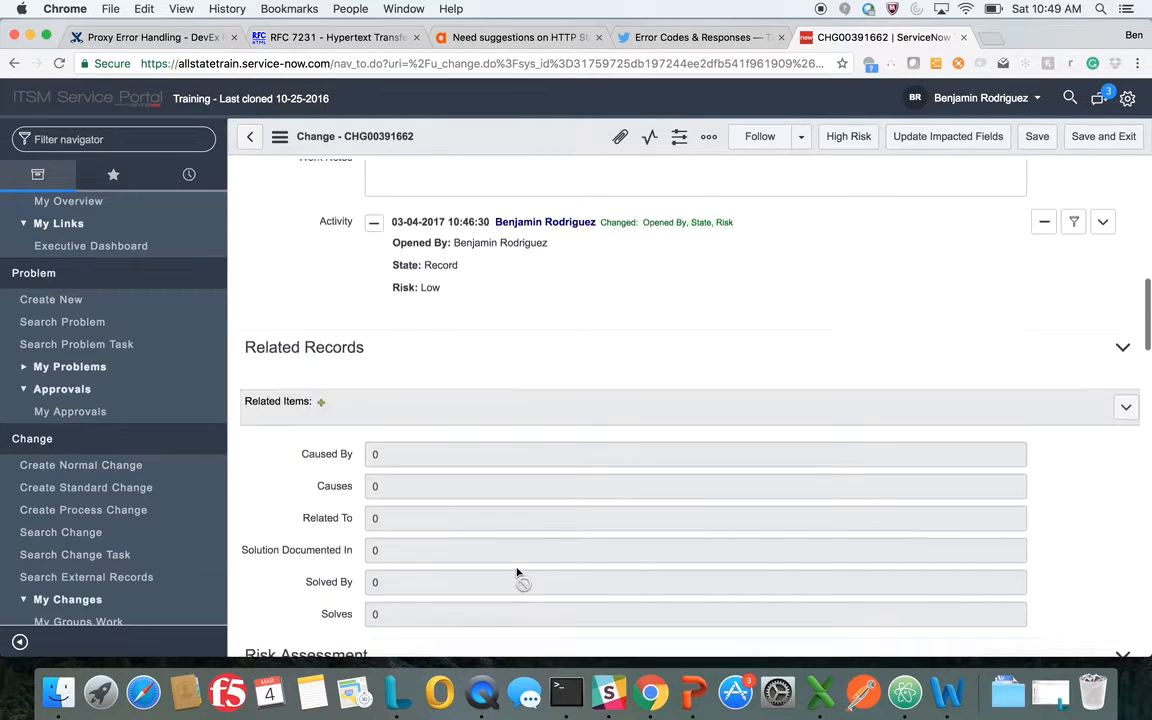
pyautogui.scroll(-1, 517, 572)
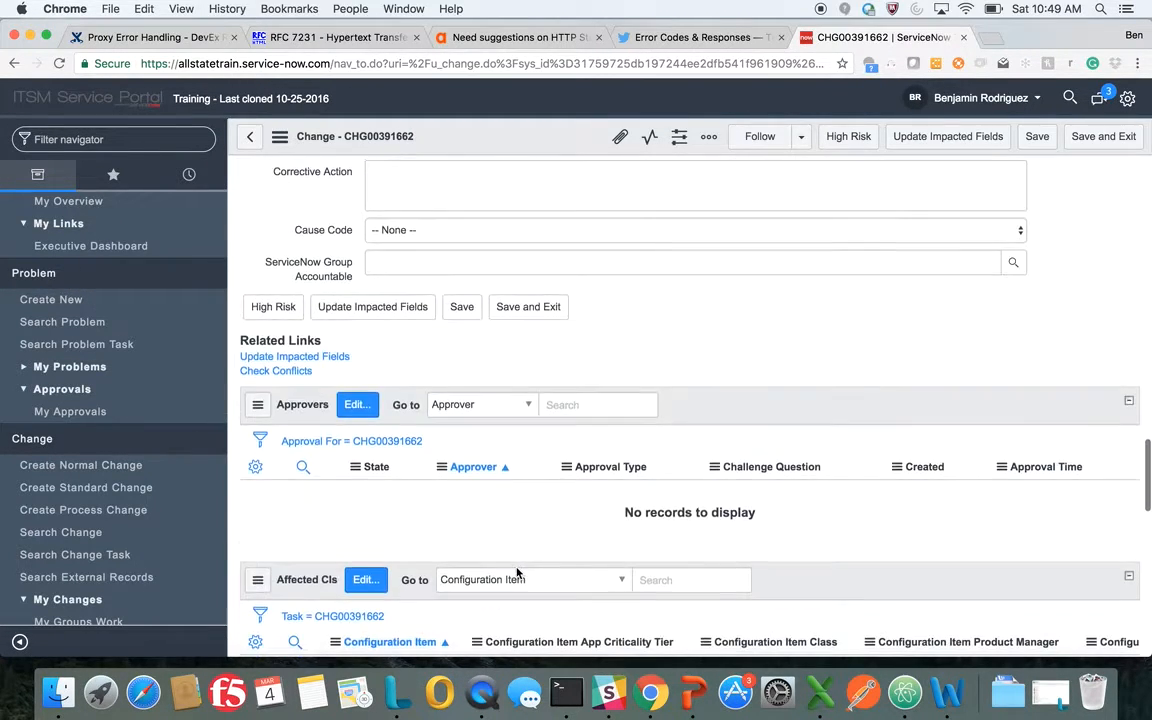
pyautogui.click(366, 580)
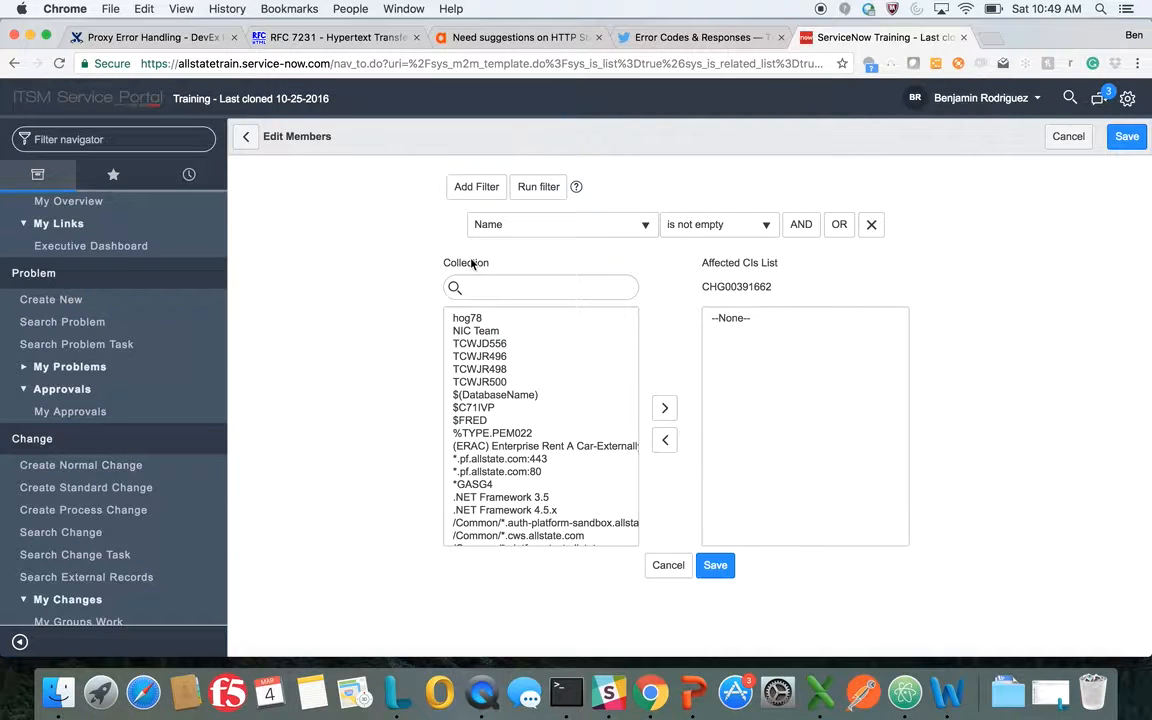
pyautogui.click(477, 286)
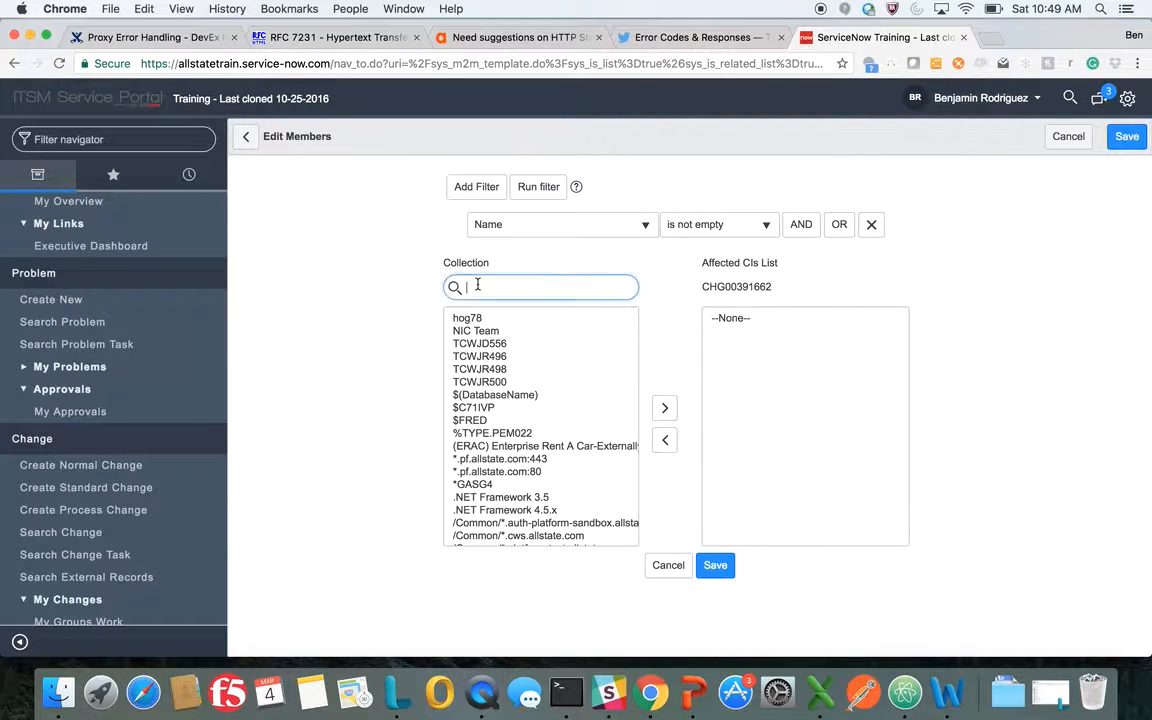
pyautogui.write('apigee e')
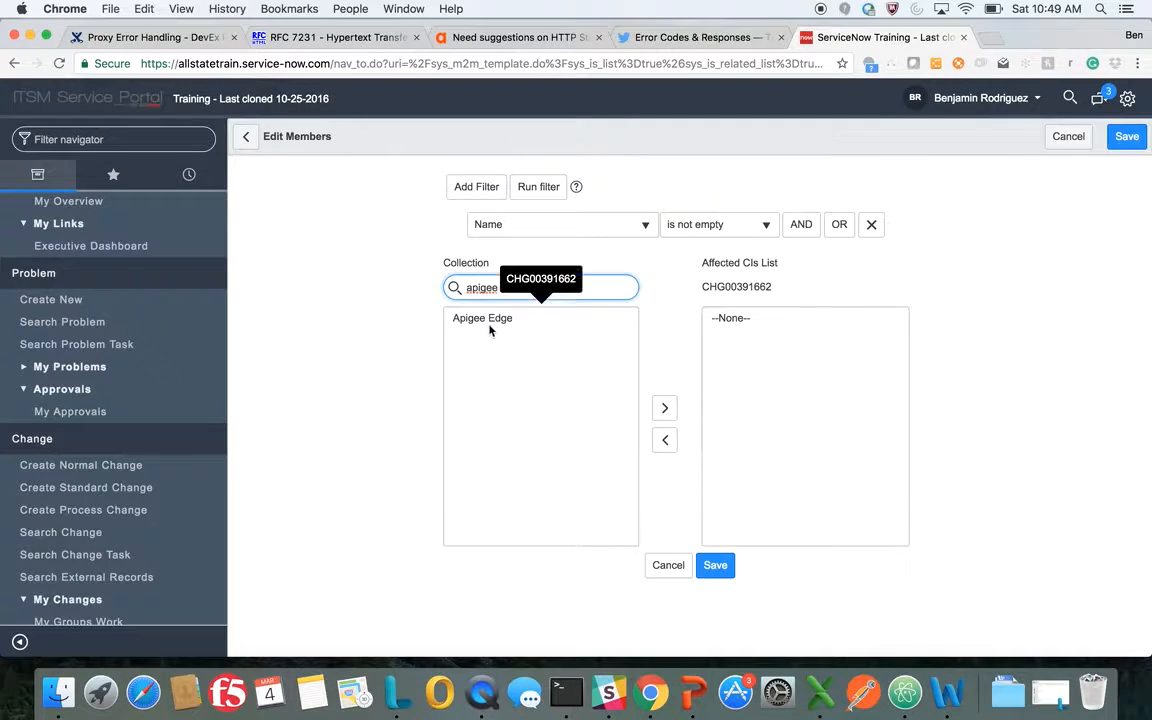
pyautogui.click(463, 330)
pyautogui.click(460, 320)
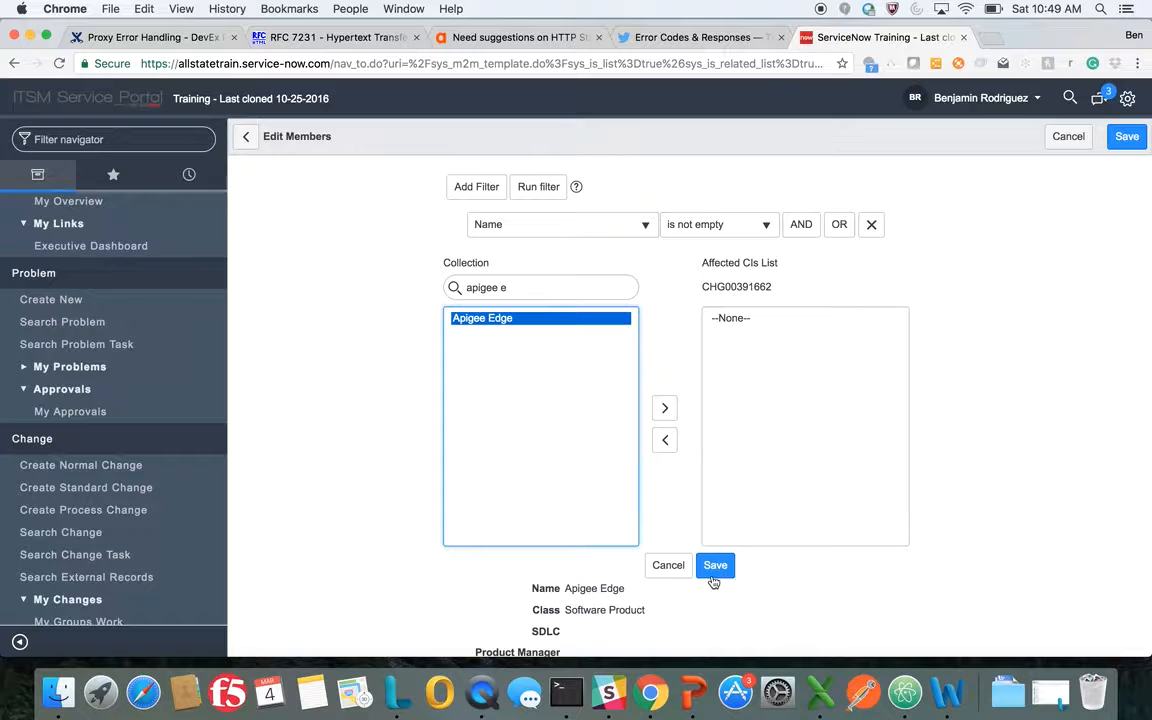
pyautogui.click(667, 412)
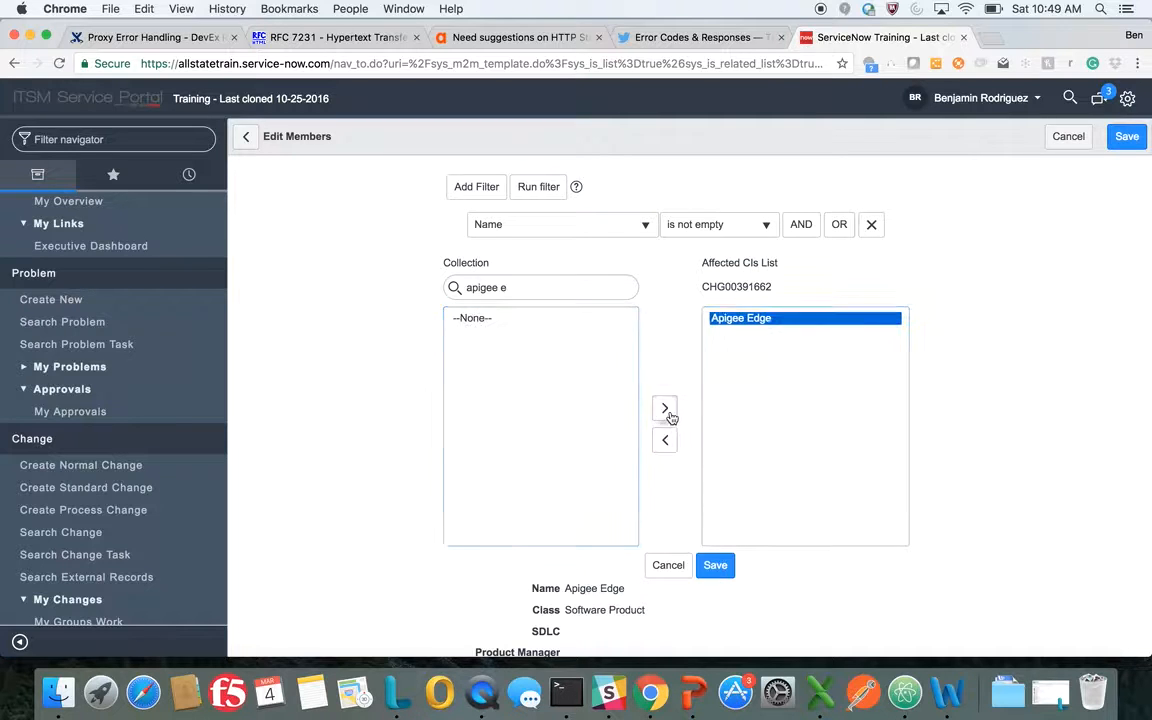
pyautogui.click(715, 565)
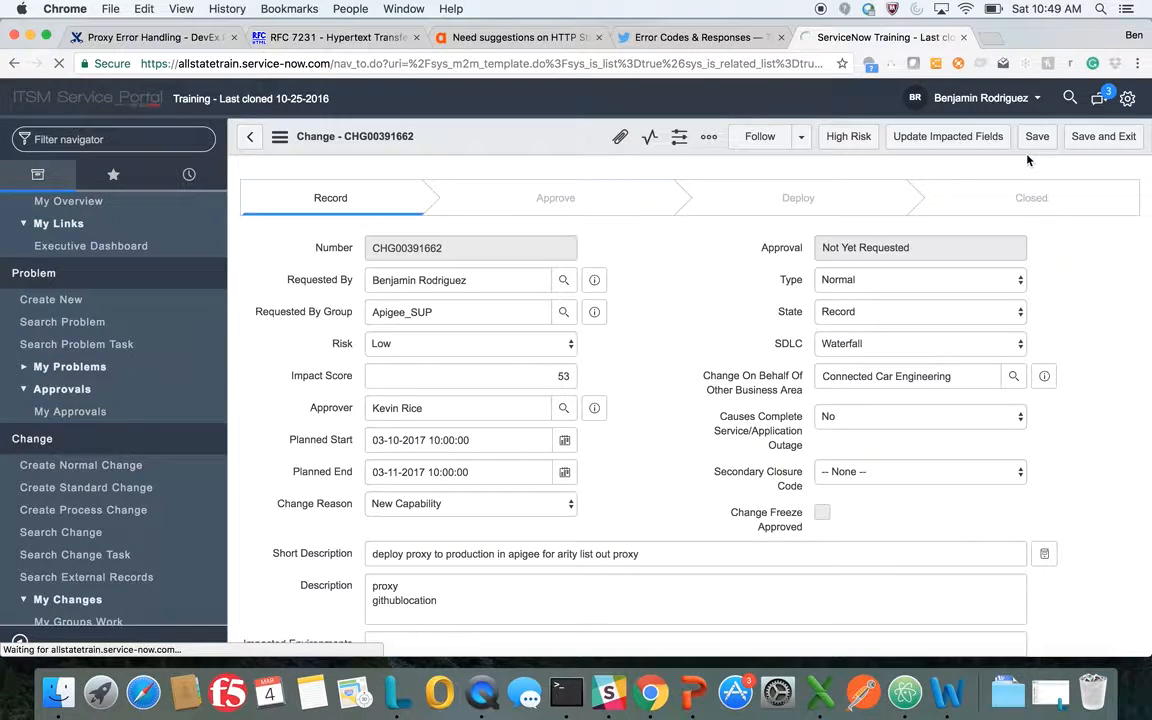
# Add a new change task to the change with order 1 and assignment group Apigee_SUP
pyautogui.scroll(-10, 692, 411)
pyautogui.scroll(-15, 694, 413)
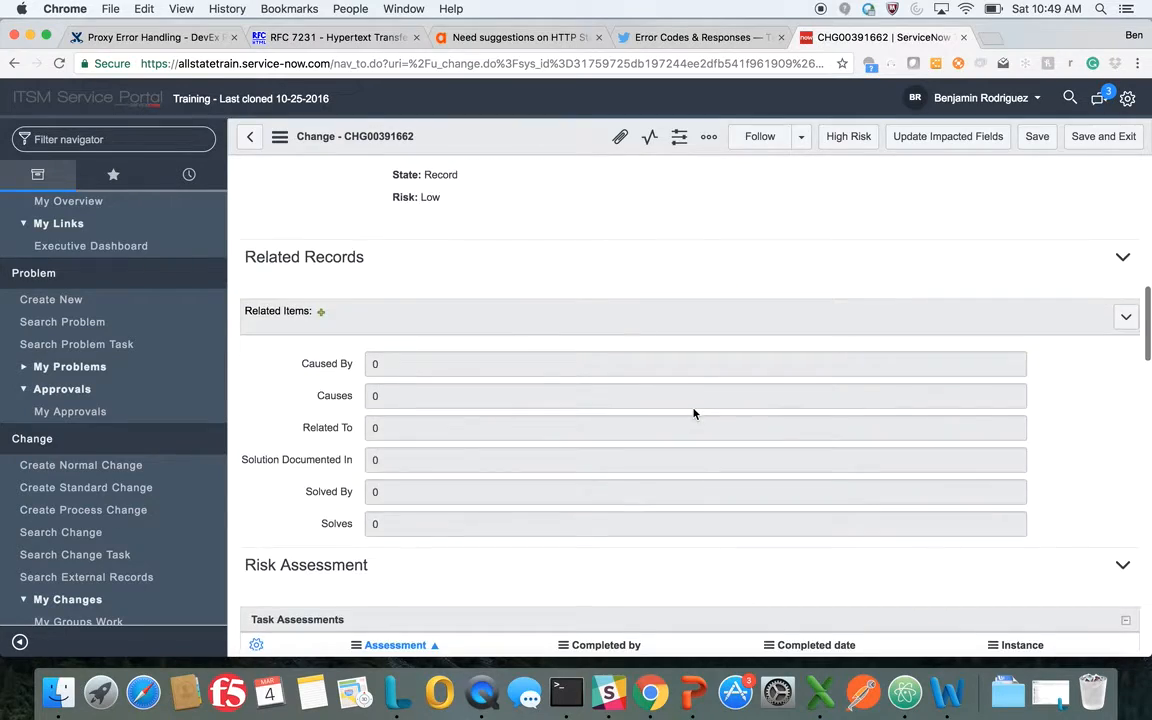
pyautogui.scroll(-12, 694, 413)
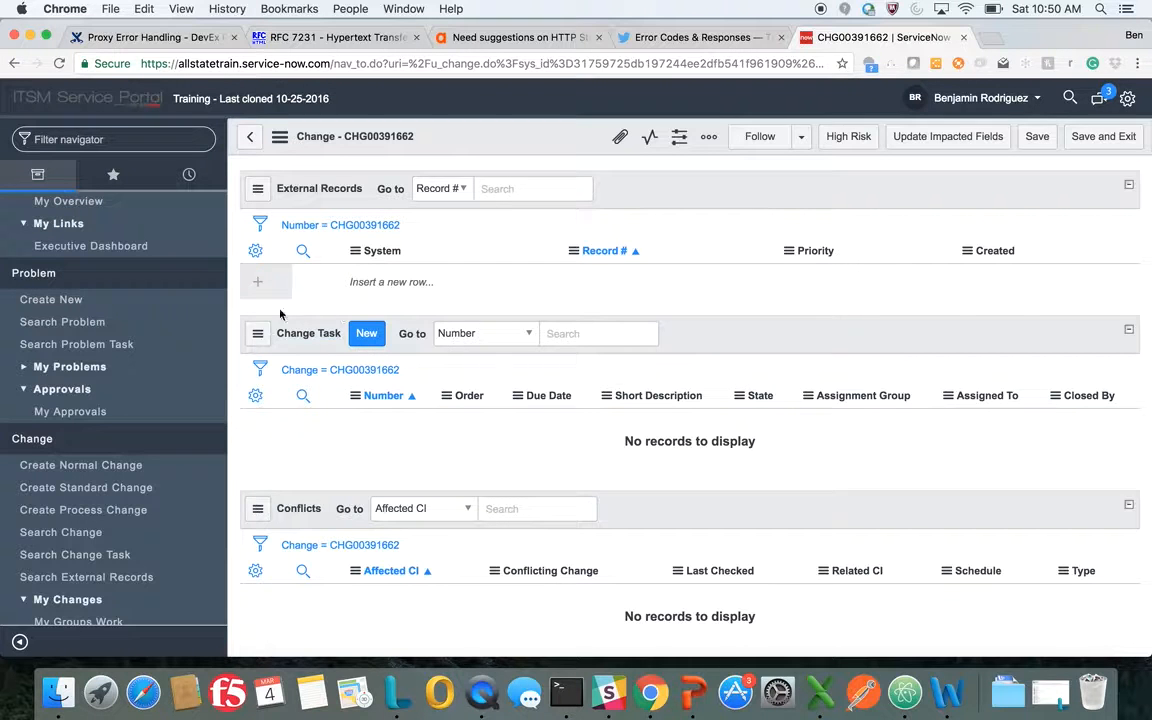
pyautogui.click(365, 336)
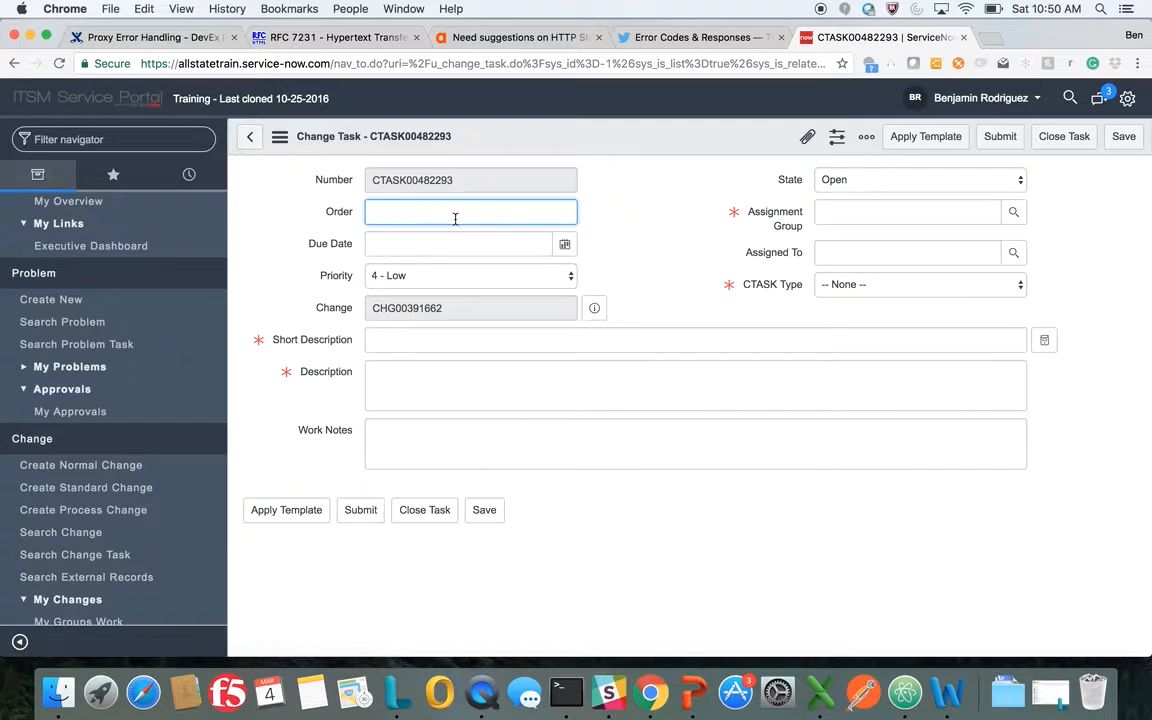
pyautogui.write('1')
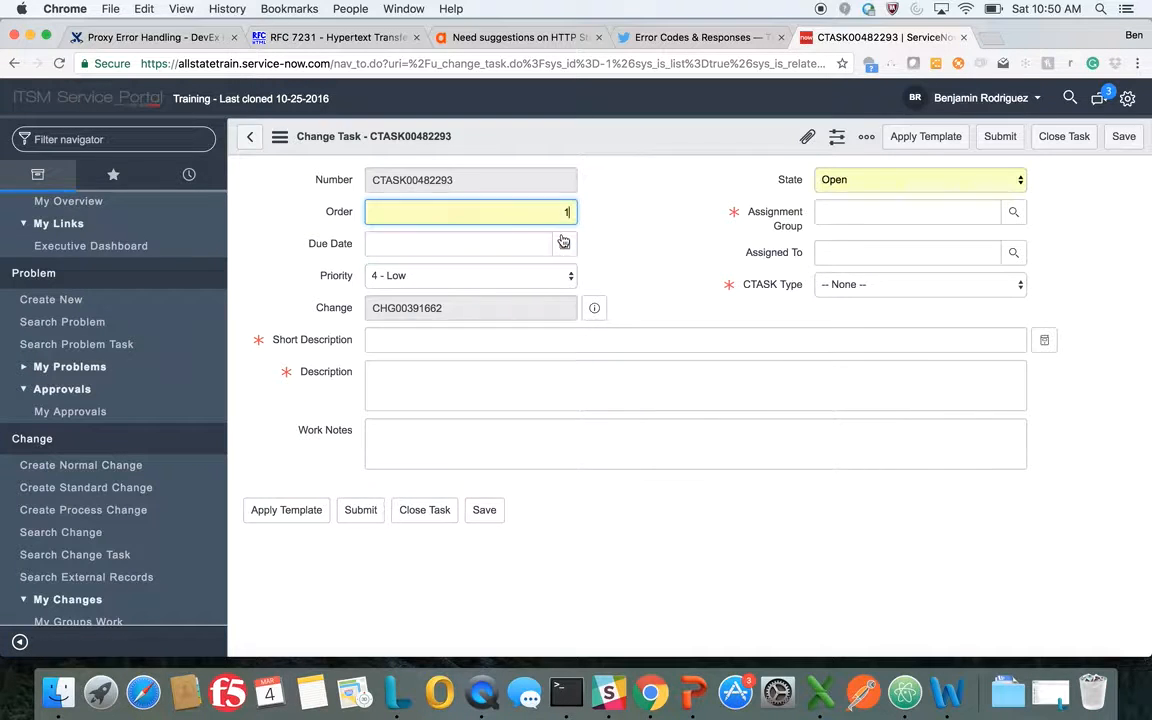
pyautogui.click(895, 213)
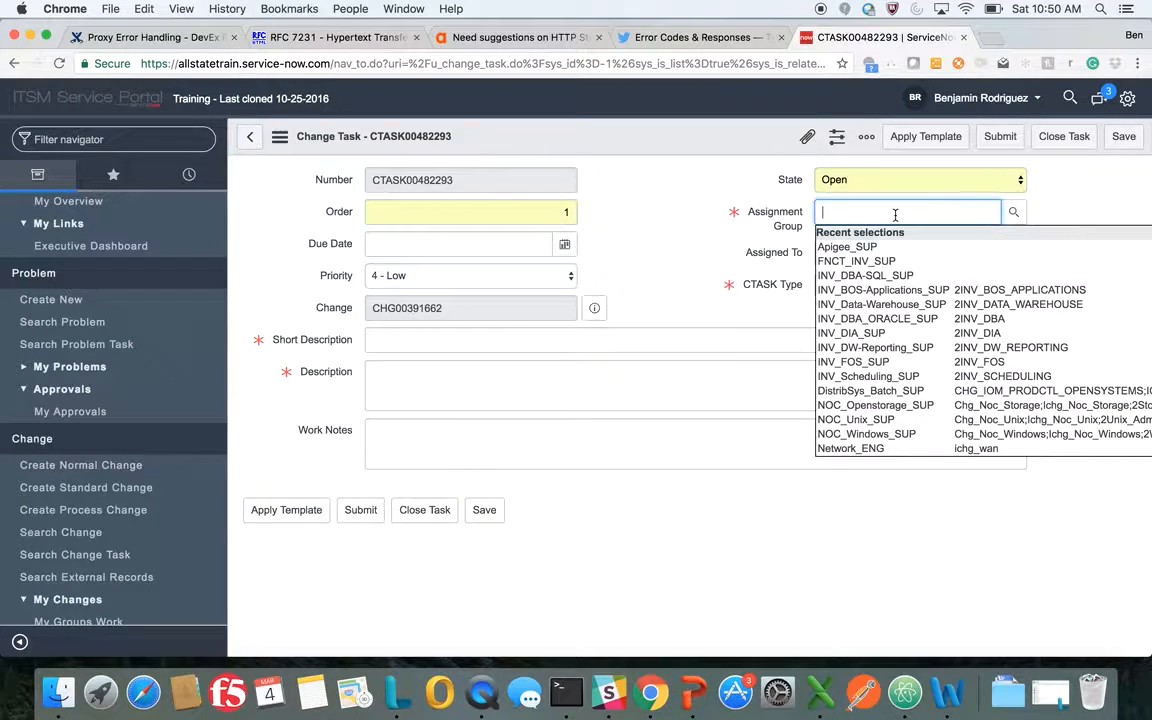
pyautogui.write('a')
pyautogui.click(879, 240)
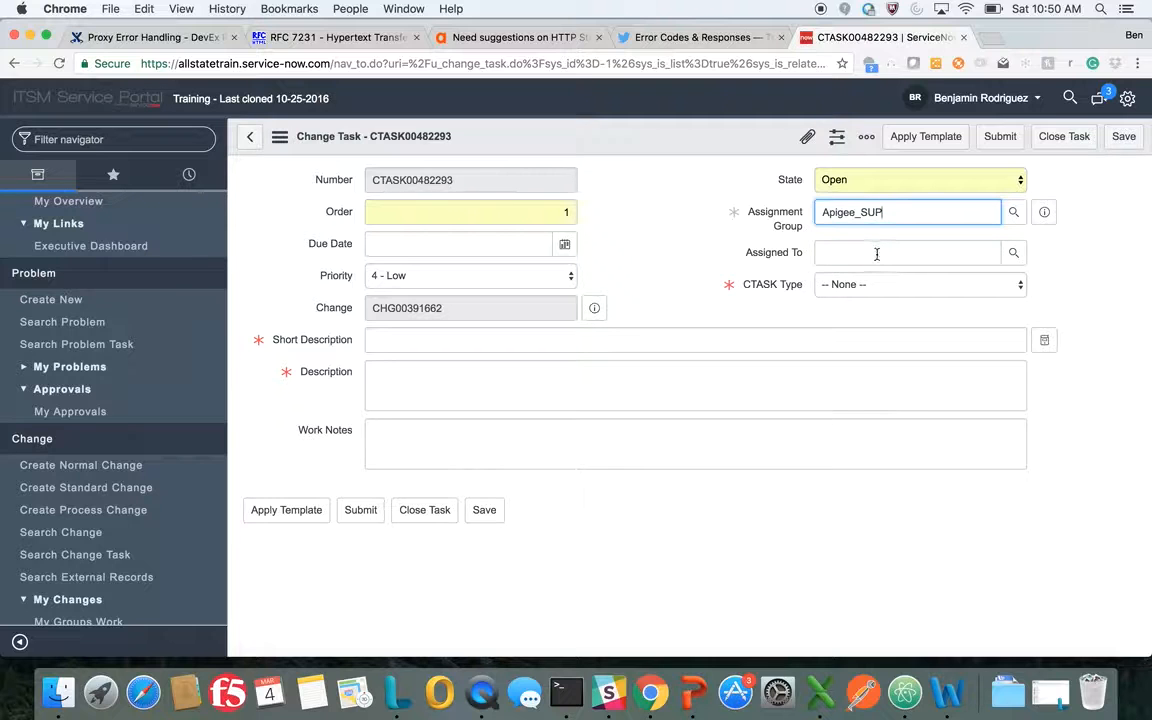
# Assign the change task to the change's requester and set its CTASK type to Deployment
pyautogui.click(876, 254)
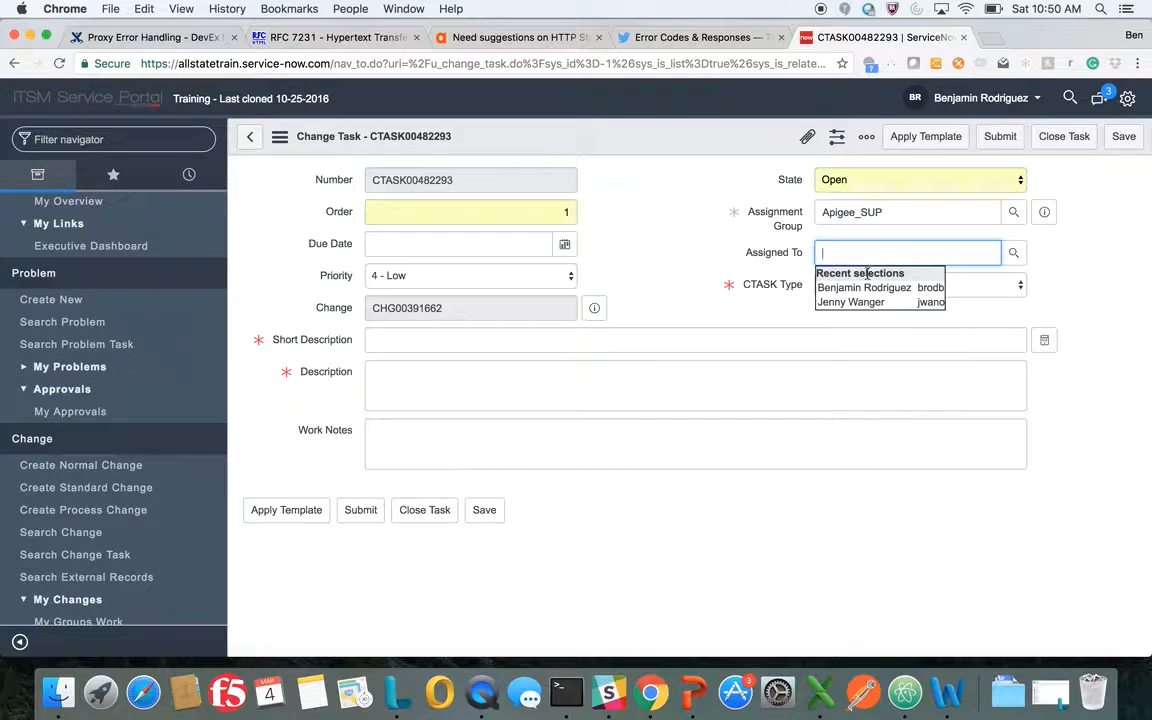
pyautogui.click(860, 286)
pyautogui.click(860, 288)
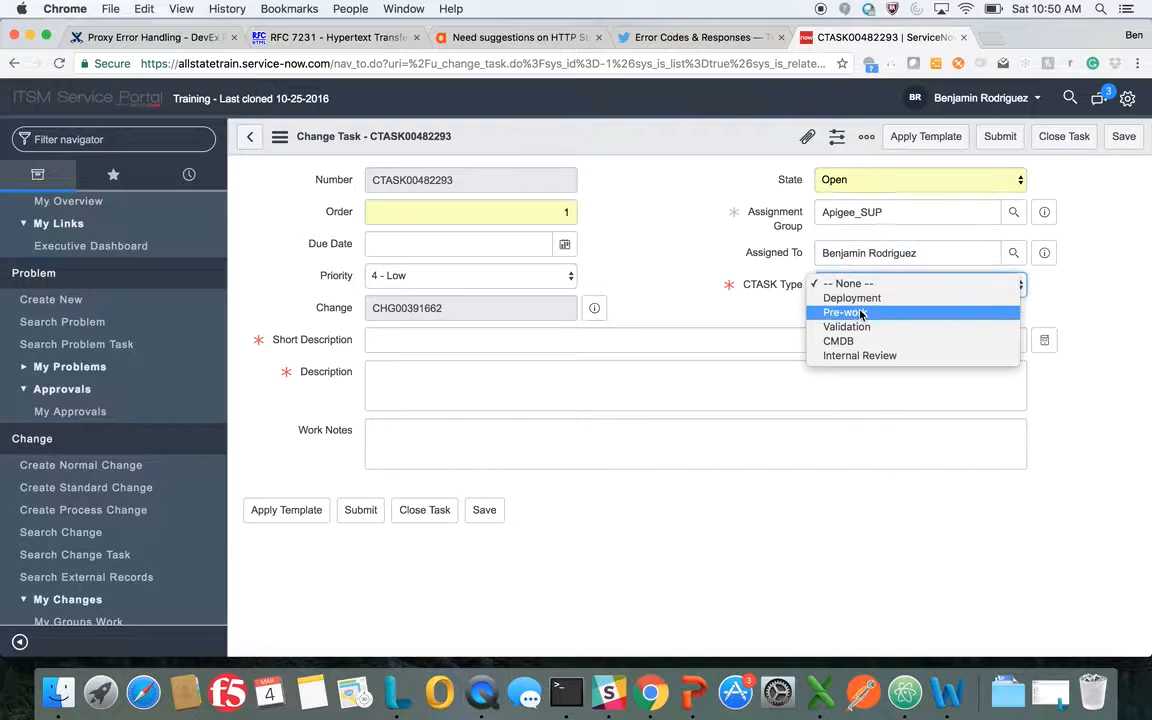
pyautogui.click(852, 298)
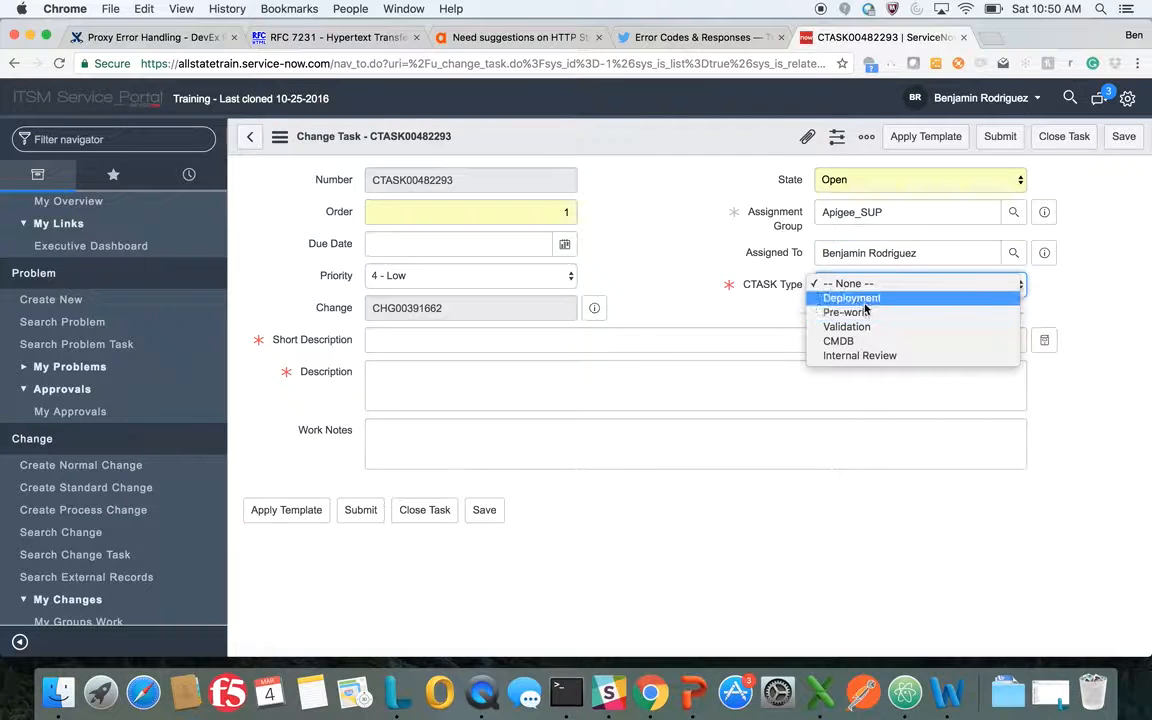
# Enter "deploy proxy following steps below" as the deployment task's short description
pyautogui.click(420, 348)
pyautogui.write('deploy')
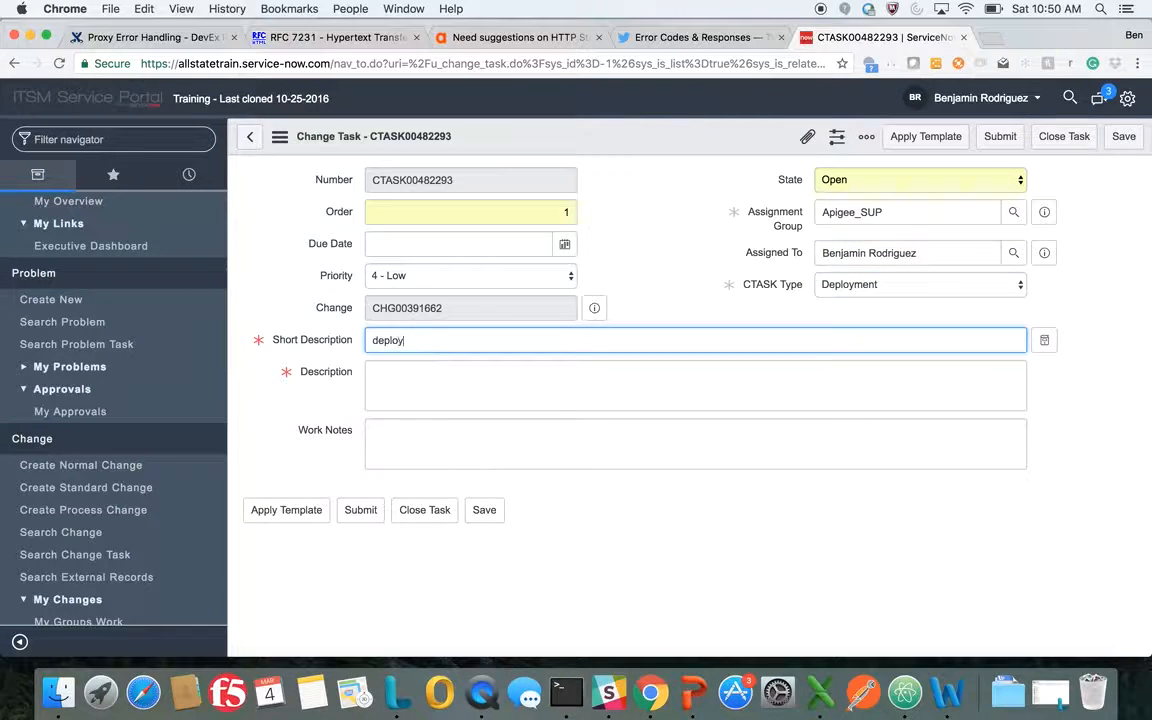
pyautogui.write(' proxy fol')
pyautogui.write('lowing ste')
pyautogui.write('ep ')
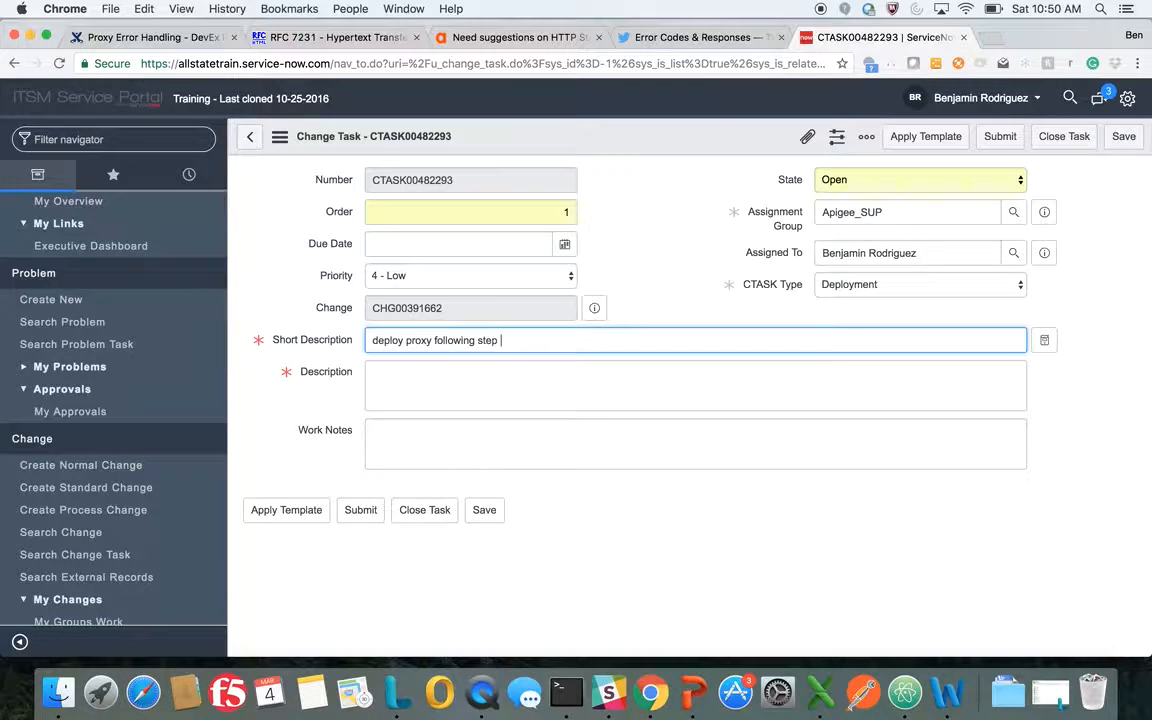
pyautogui.write('below')
# Insert "list your proxy here" after "deploy proxy" in the task's short description
pyautogui.click(432, 341)
pyautogui.write('(')
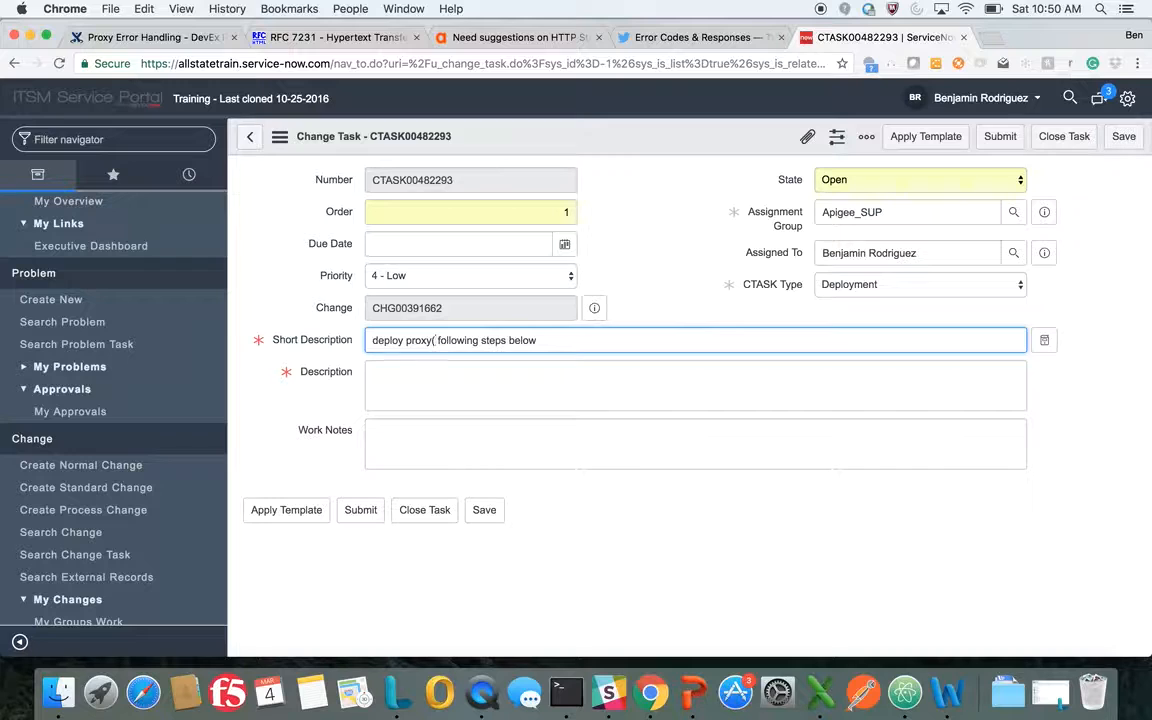
pyautogui.press('BackSpace')
pyautogui.write('list your')
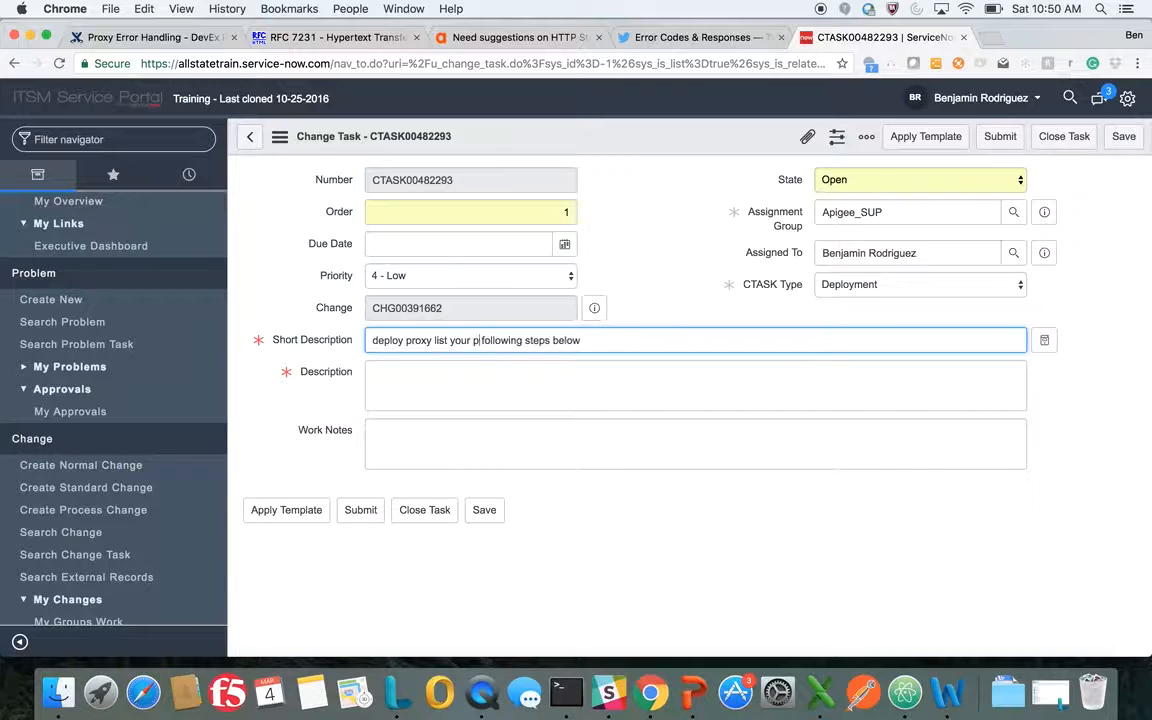
pyautogui.write(' proxy here')
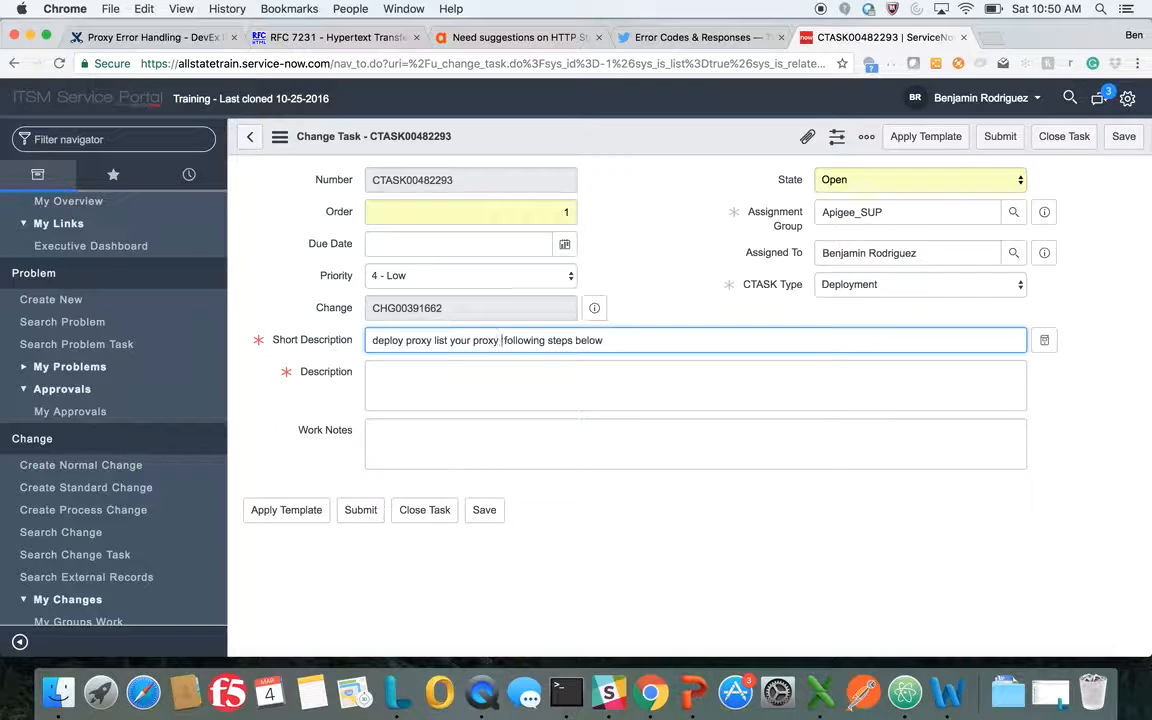
# Start the deployment task's description with separate lines "1", "2." and "3"
pyautogui.click(404, 380)
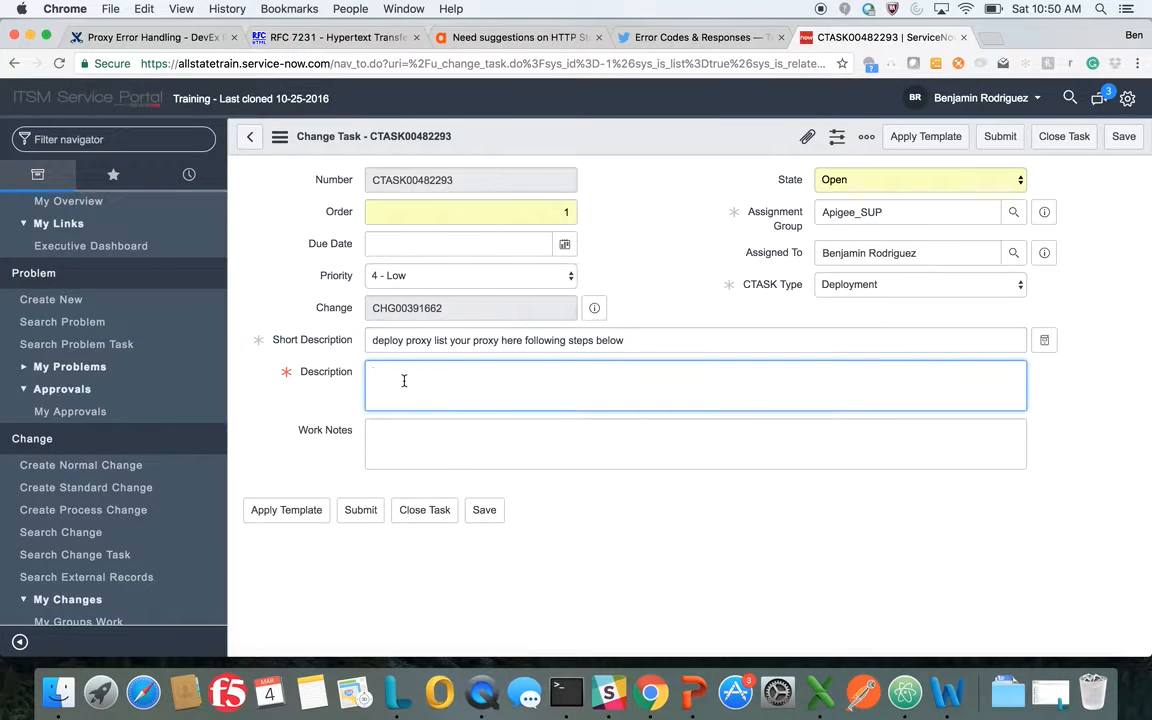
pyautogui.write('1')
pyautogui.press('Return')
pyautogui.write('2.')
pyautogui.press('Return')
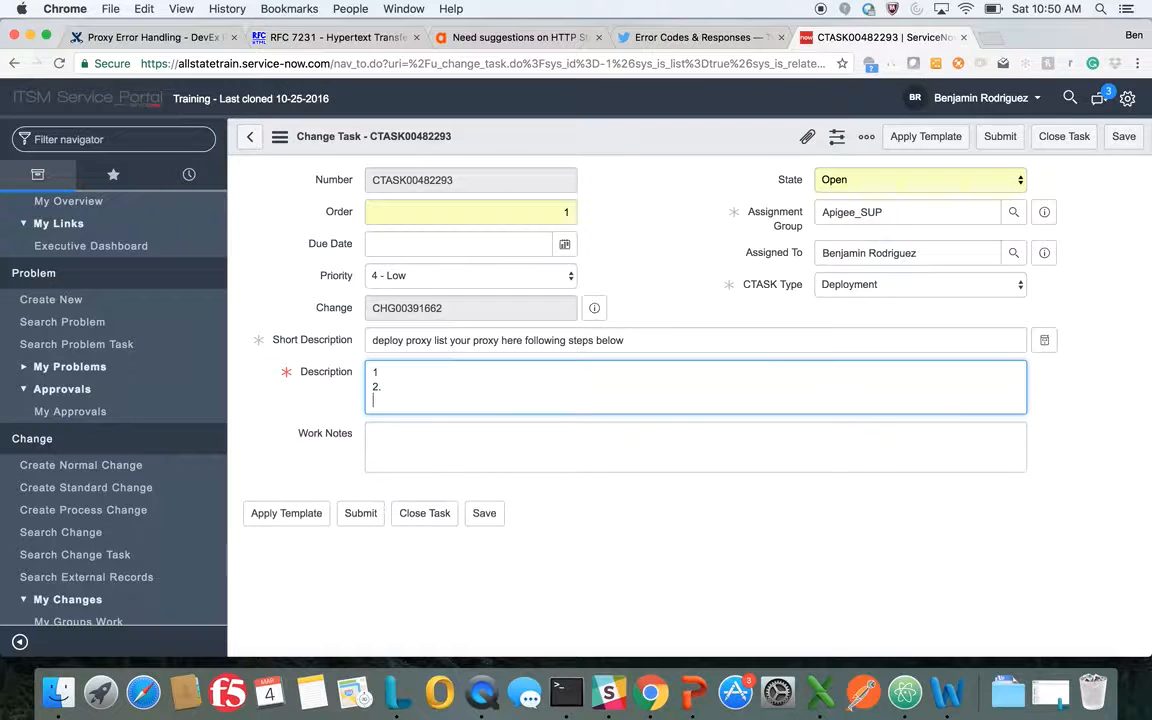
pyautogui.write('3')
# Complete description line 1 with "copy from github" and line 2 with "deploy to production"
pyautogui.click(404, 374)
pyautogui.press('BackSpace')
pyautogui.write('copy from github')
pyautogui.press('Tab')
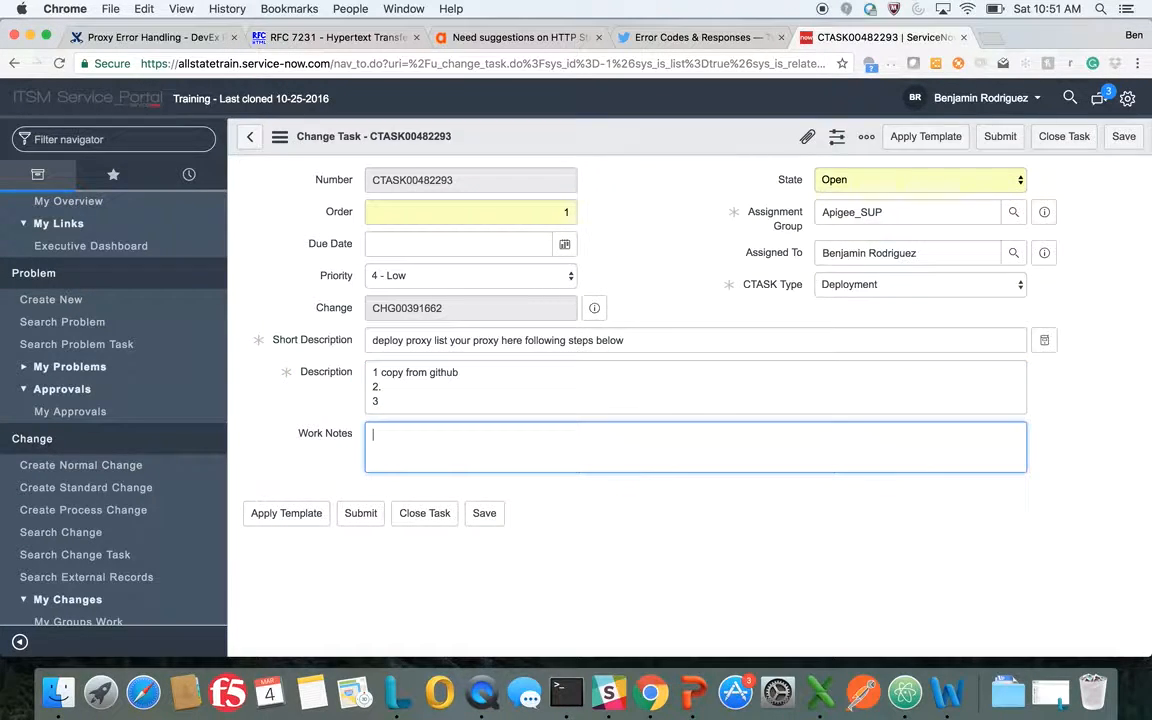
pyautogui.click(404, 391)
pyautogui.write('de')
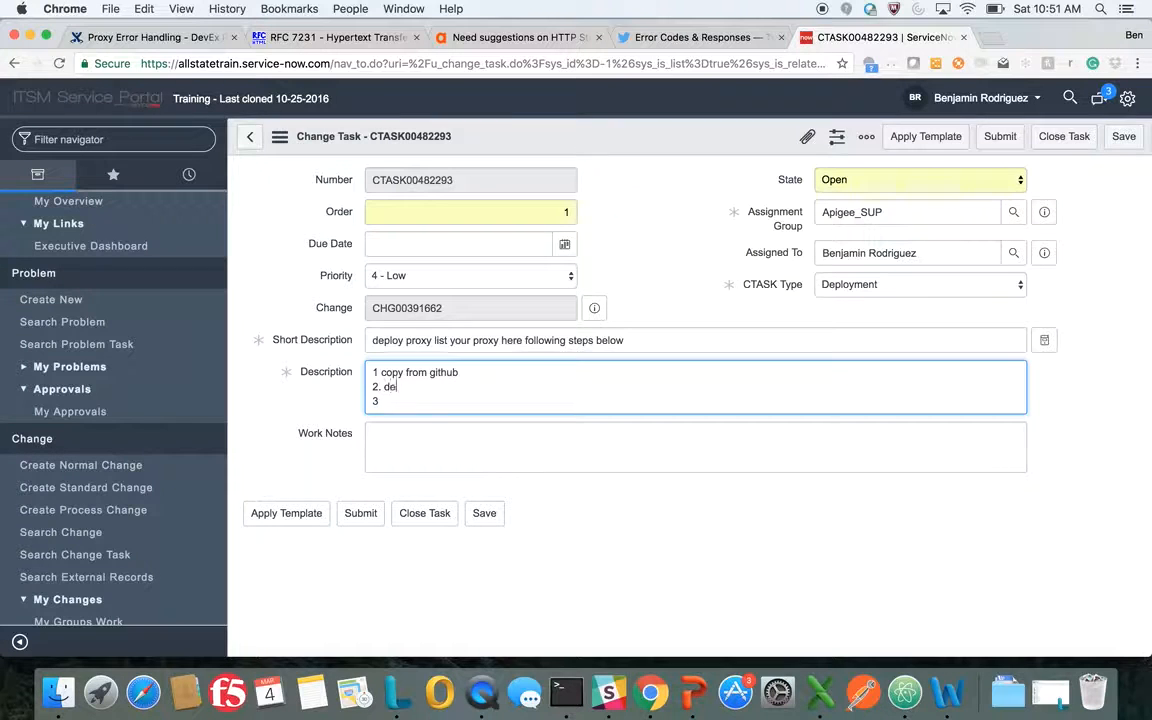
pyautogui.write('ploy r')
pyautogui.write('o ')
pyautogui.write('production')
pyautogui.write(' 3')
pyautogui.write(' verify ')
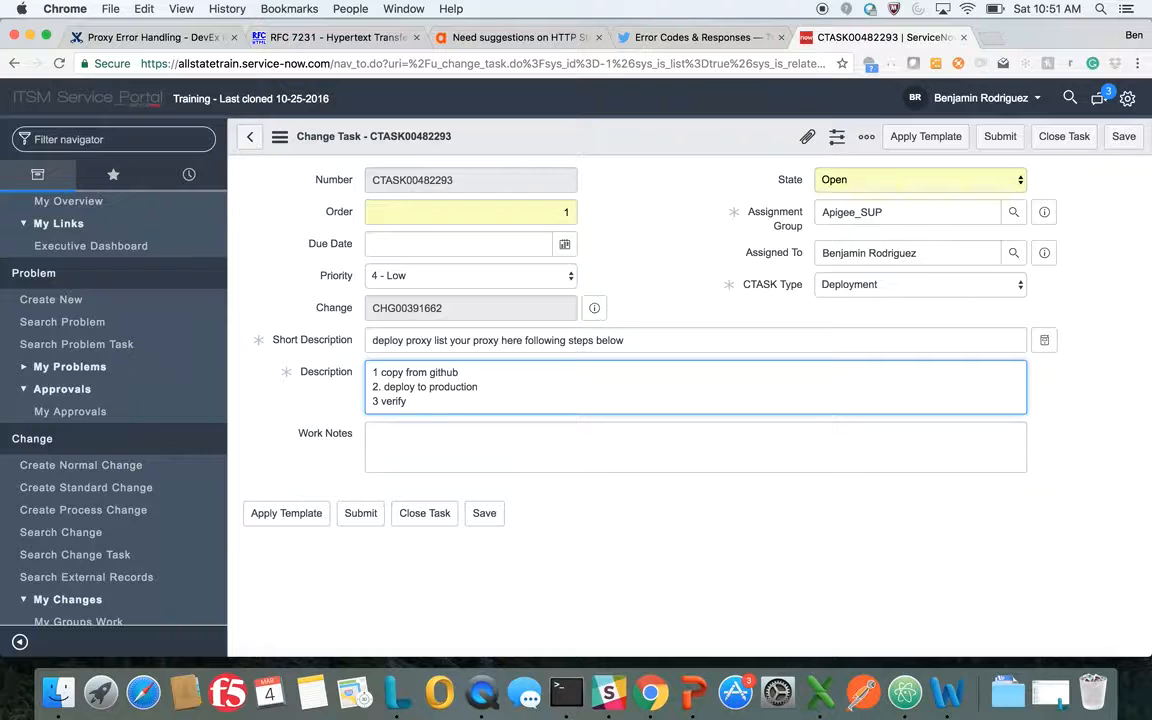
pyautogui.write('no errors')
# Complete description line 3 with "verify no errors" and submit the deployment task
pyautogui.click(366, 517)
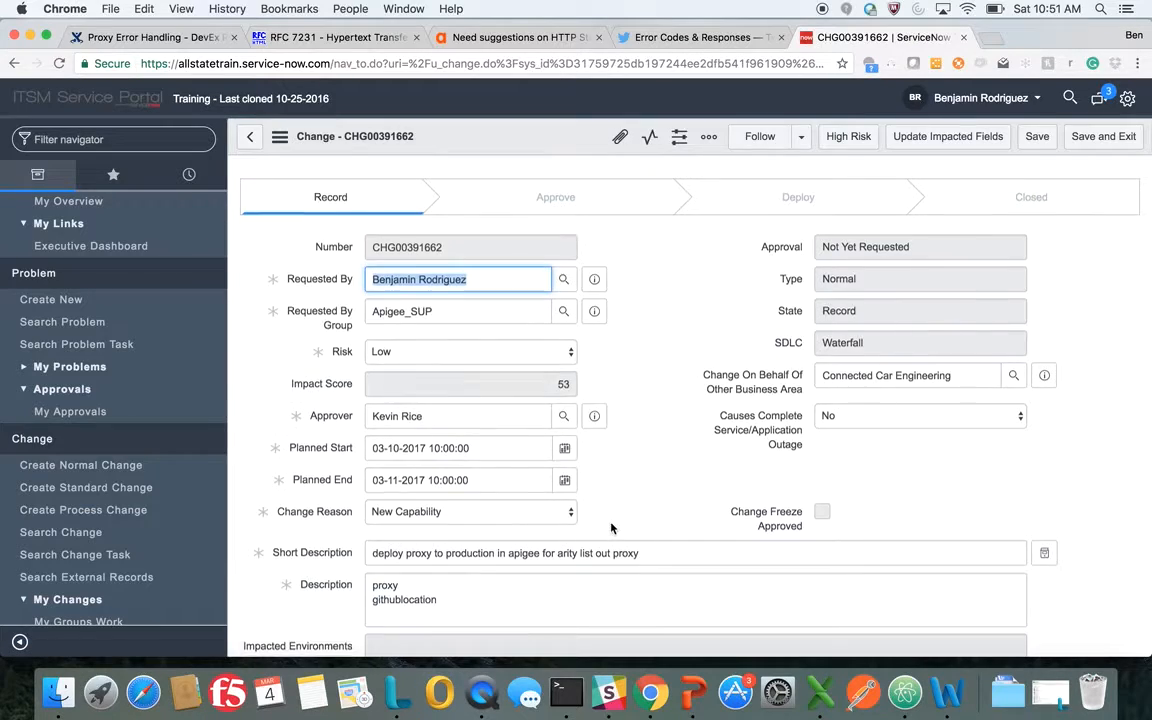
# Add a second change task to the change with order 2 and assignment group Apigee_SUP
pyautogui.scroll(-20, 611, 528)
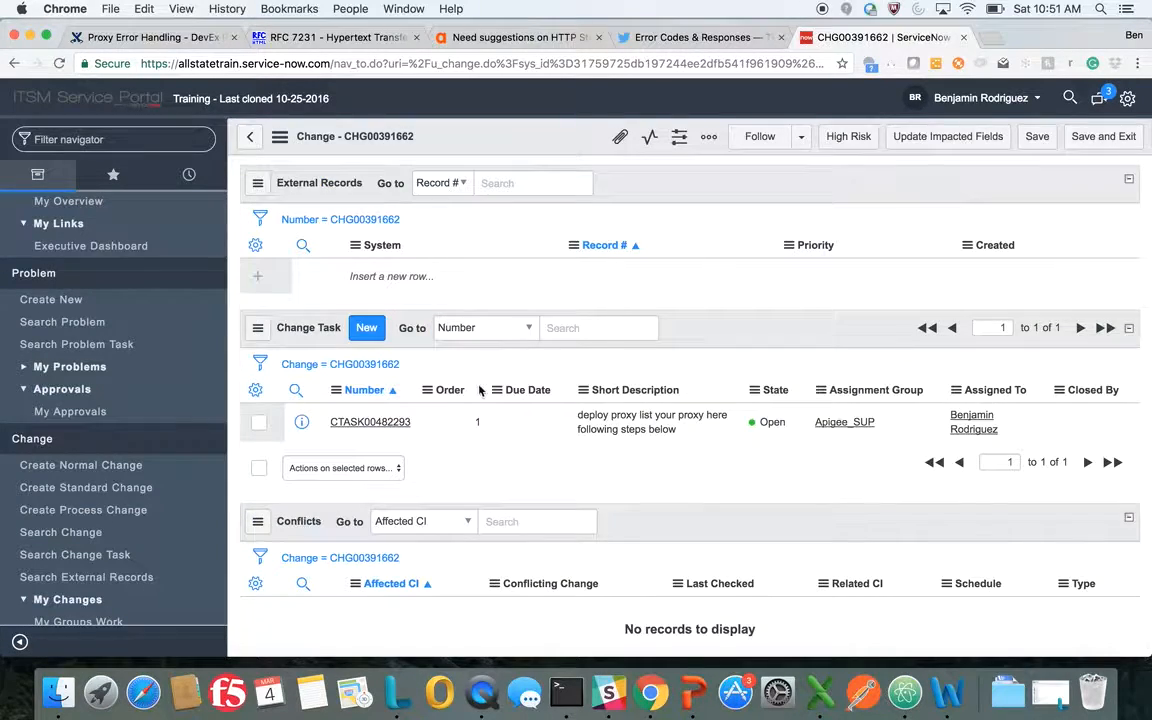
pyautogui.click(366, 327)
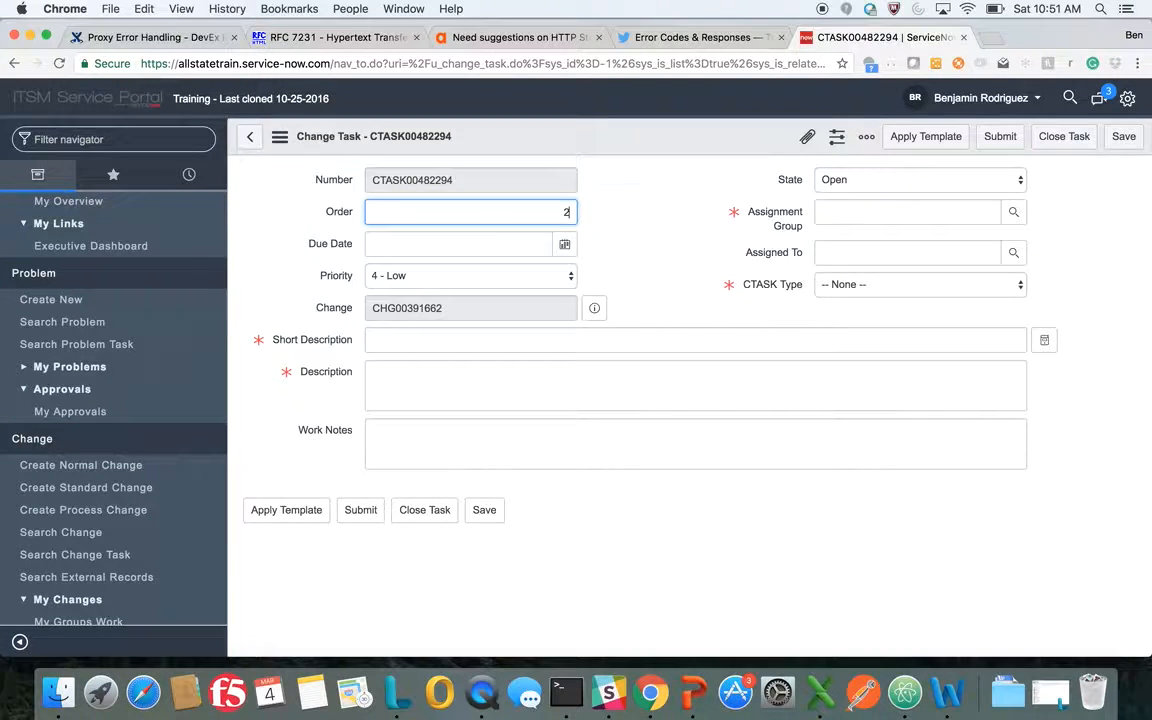
pyautogui.write('2')
pyautogui.click(845, 214)
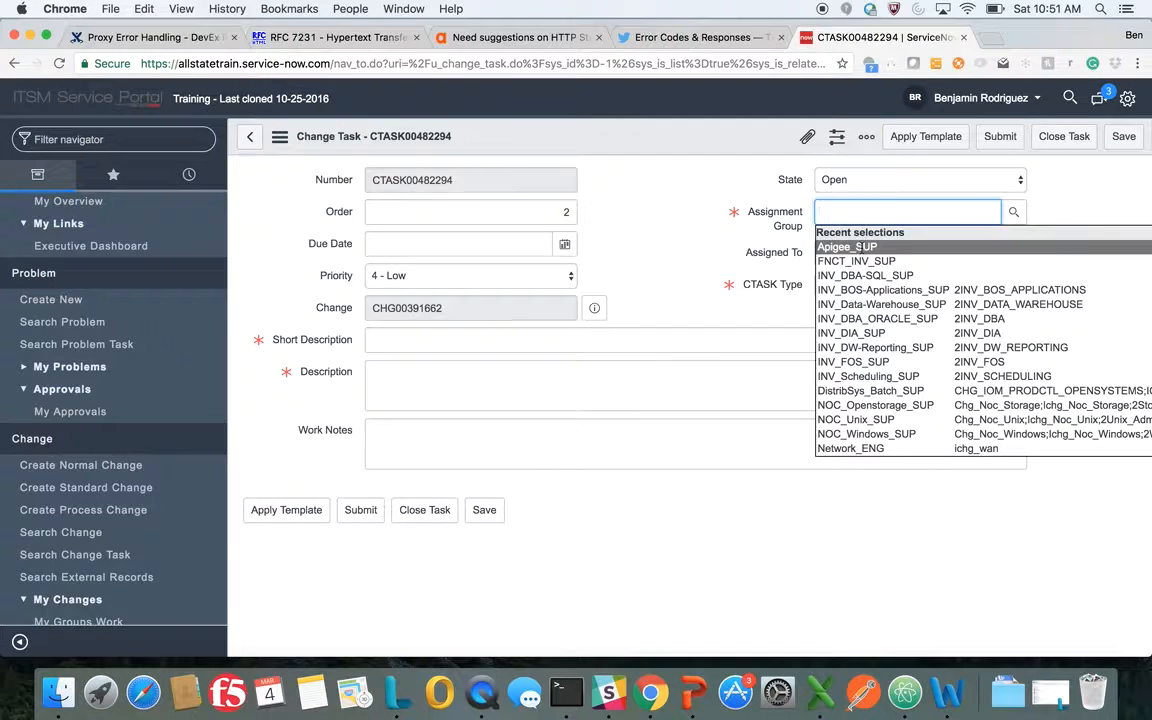
pyautogui.click(858, 247)
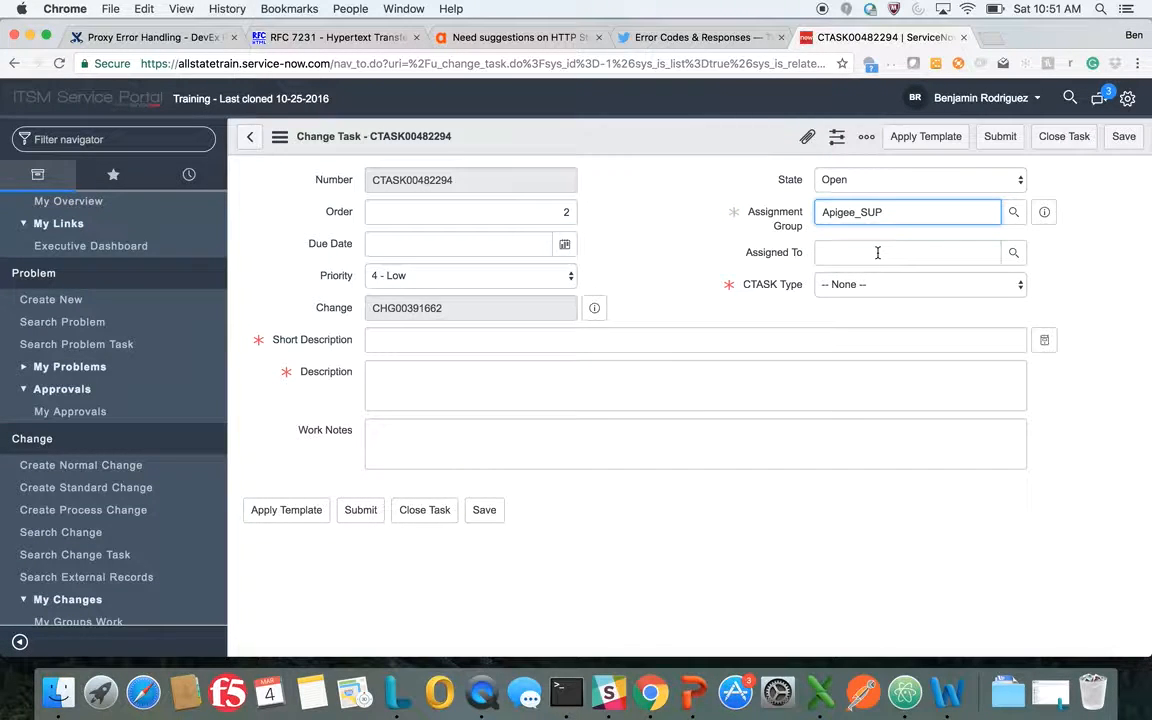
# Set the second task's CTASK type to Validation and assign it to the other recently selected person
pyautogui.click(868, 289)
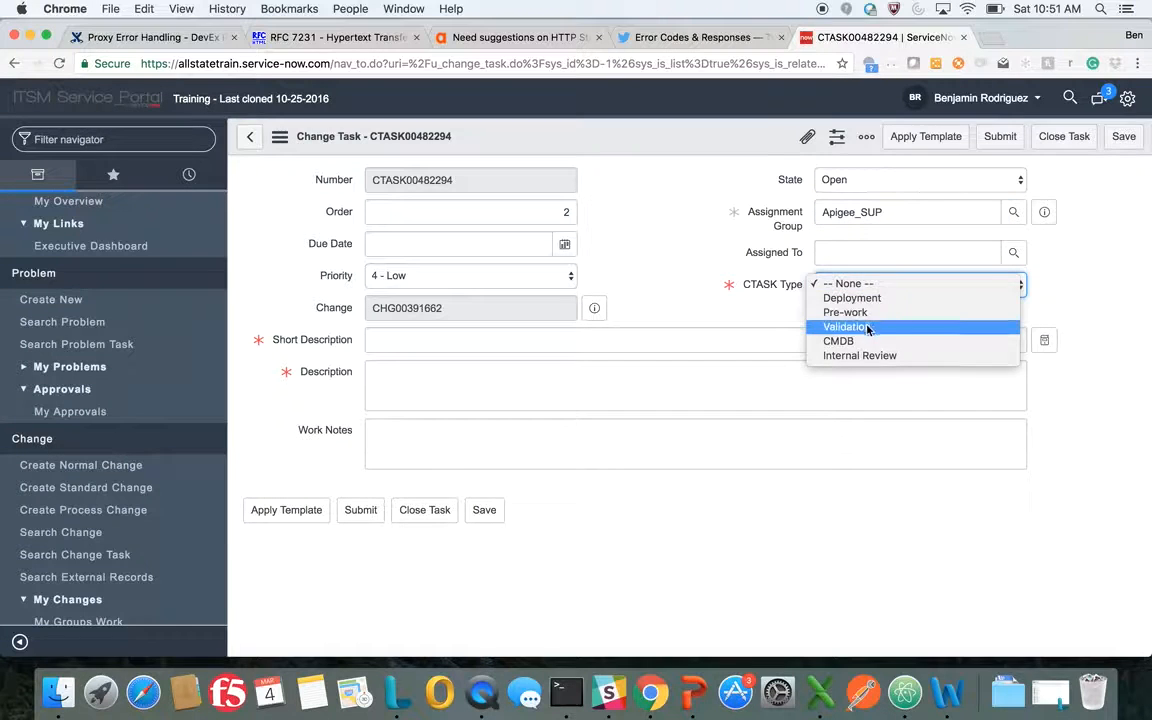
pyautogui.click(862, 326)
pyautogui.click(846, 258)
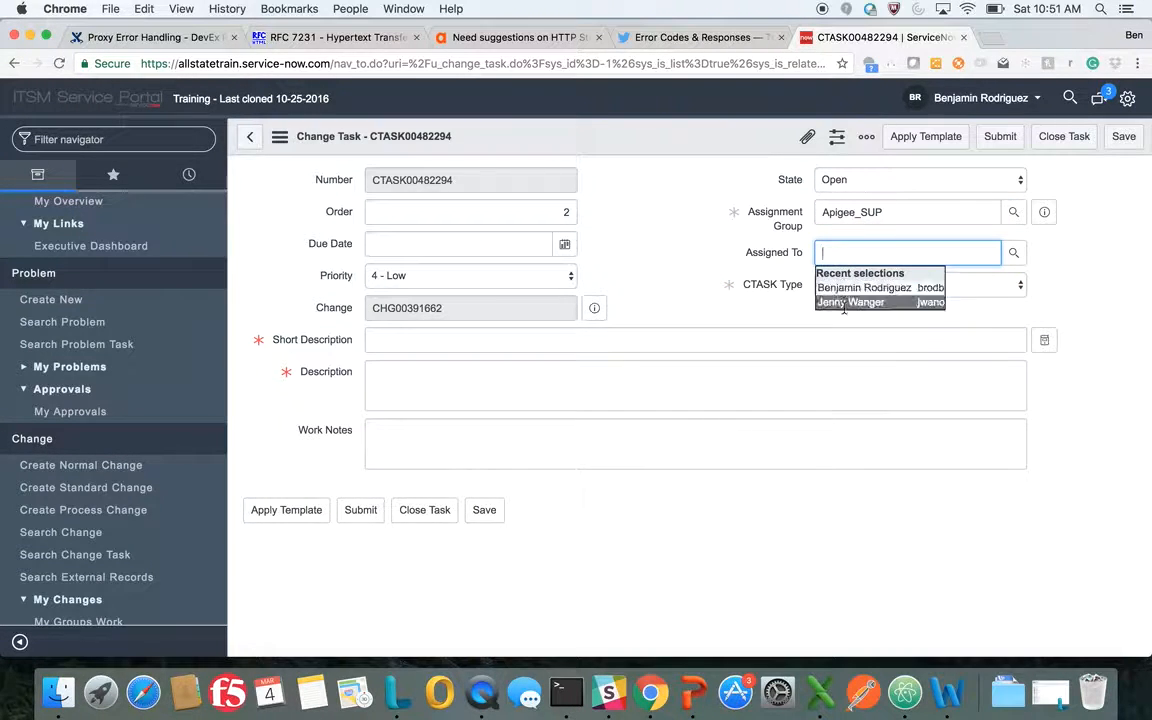
pyautogui.click(850, 302)
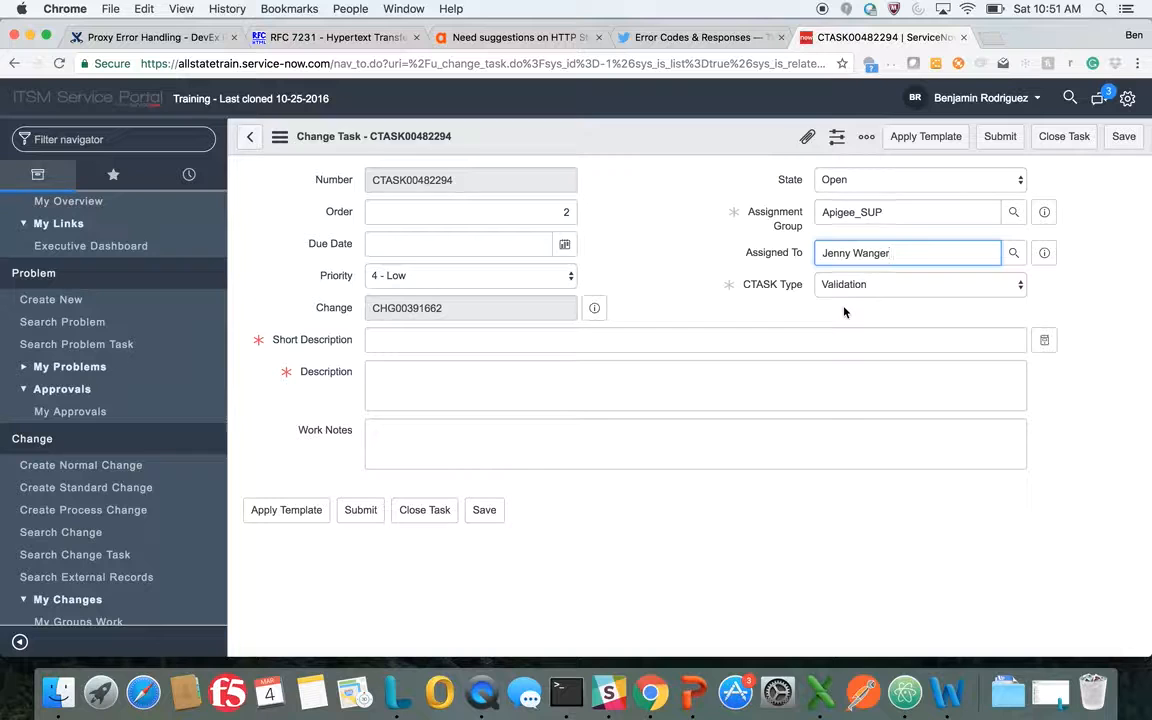
# Enter "please validate proxy xxxx" as the validation task's short description
pyautogui.click(531, 340)
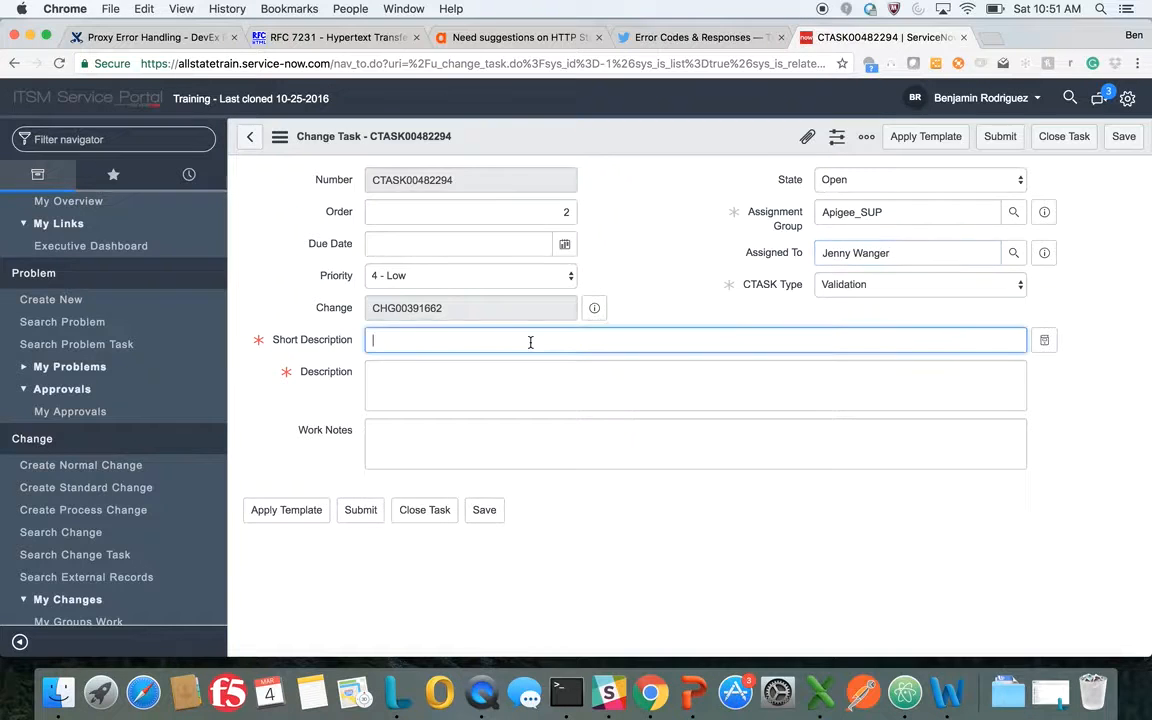
pyautogui.write('please validate p')
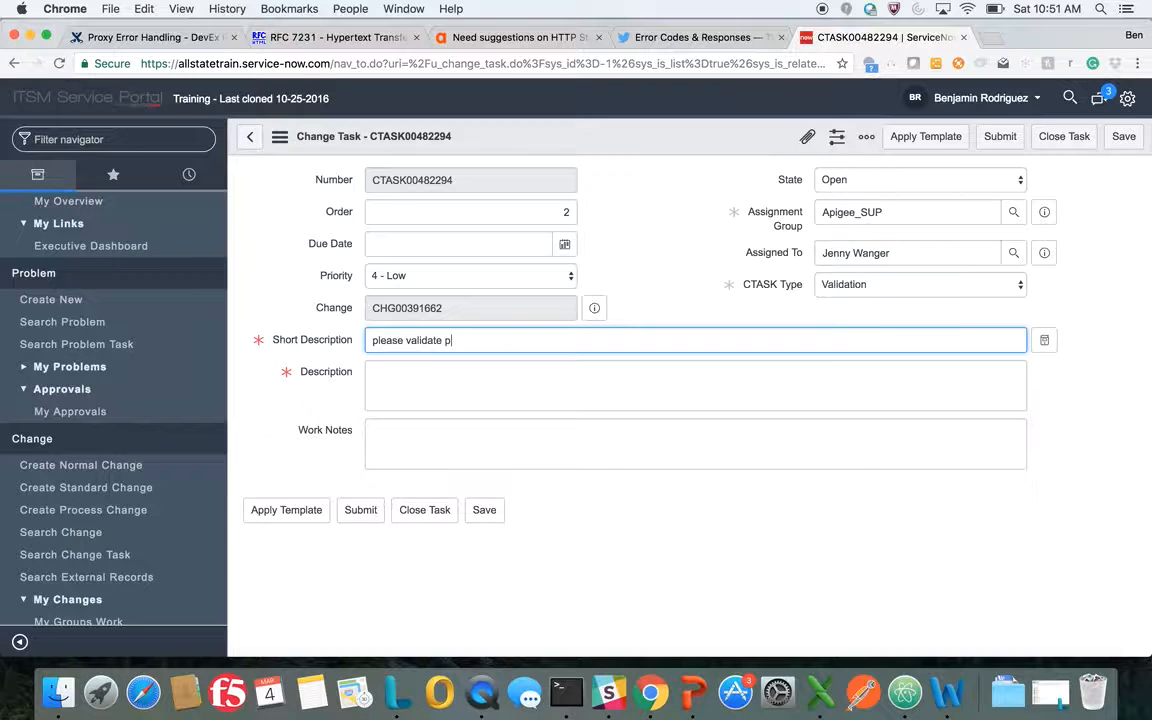
pyautogui.write('roxy xxxx')
pyautogui.press('Tab')
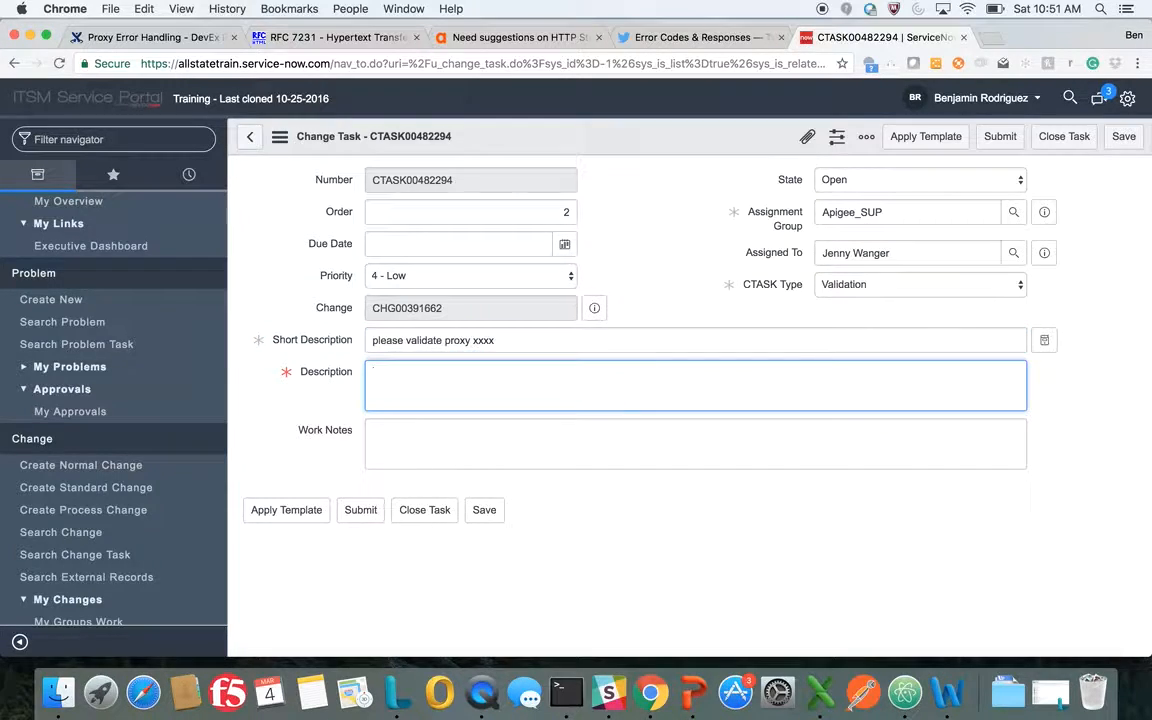
# Enter "execute curl commands in validation plan" as the validation task's description and submit the task
pyautogui.write('exectue')
pyautogui.press('BackSpace')
pyautogui.press('BackSpace')
pyautogui.press('BackSpace')
pyautogui.press('BackSpace')
pyautogui.write('ute curl commands ')
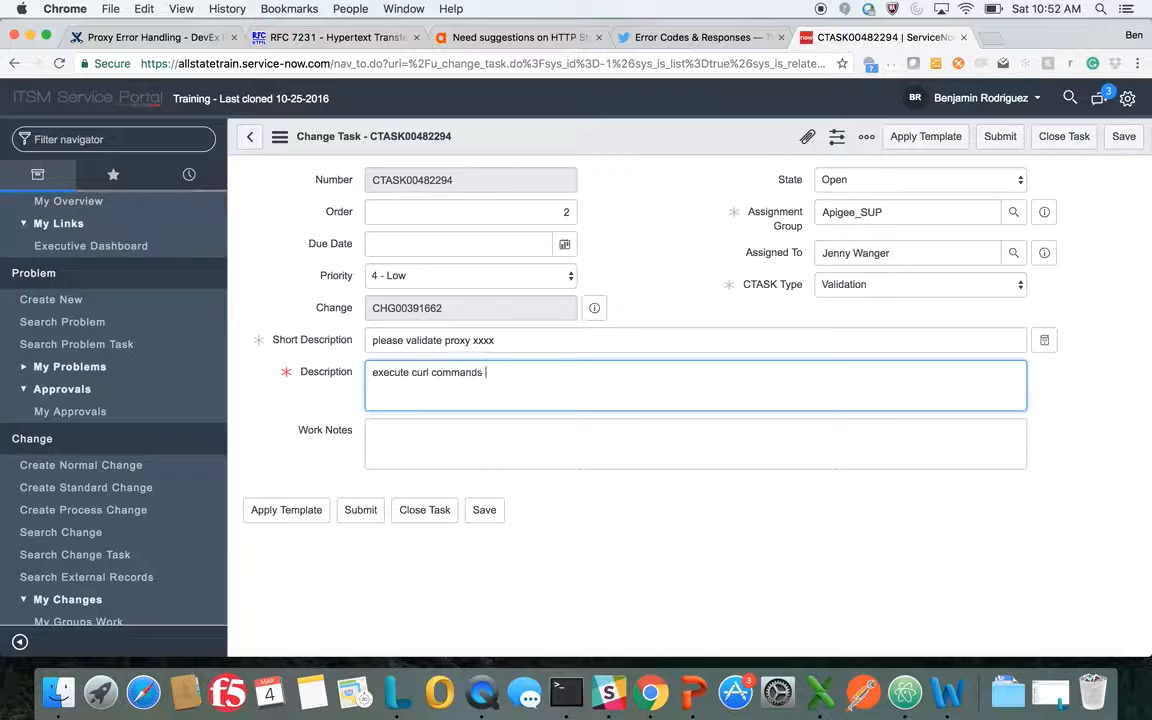
pyautogui.write('in validation plan')
pyautogui.press('Return')
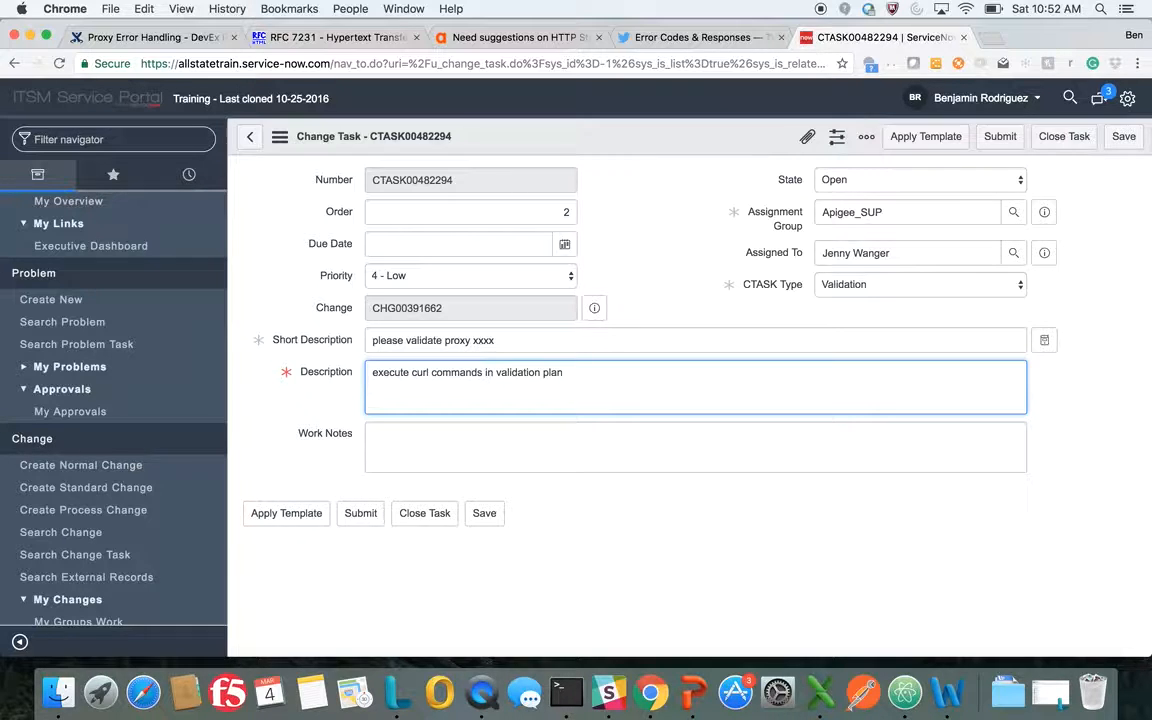
pyautogui.write('up')
pyautogui.press('BackSpace')
pyautogui.press('BackSpace')
pyautogui.click(361, 516)
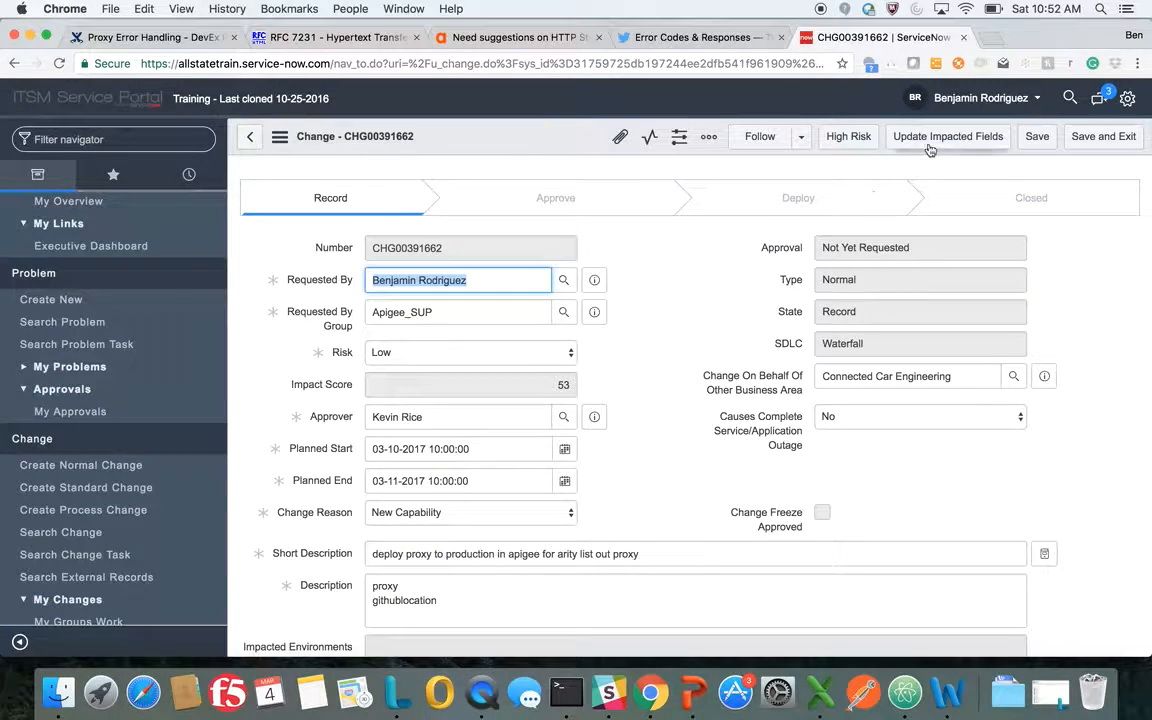
# Update the change's impacted fields and advance the change to the Approve stage
pyautogui.click(930, 148)
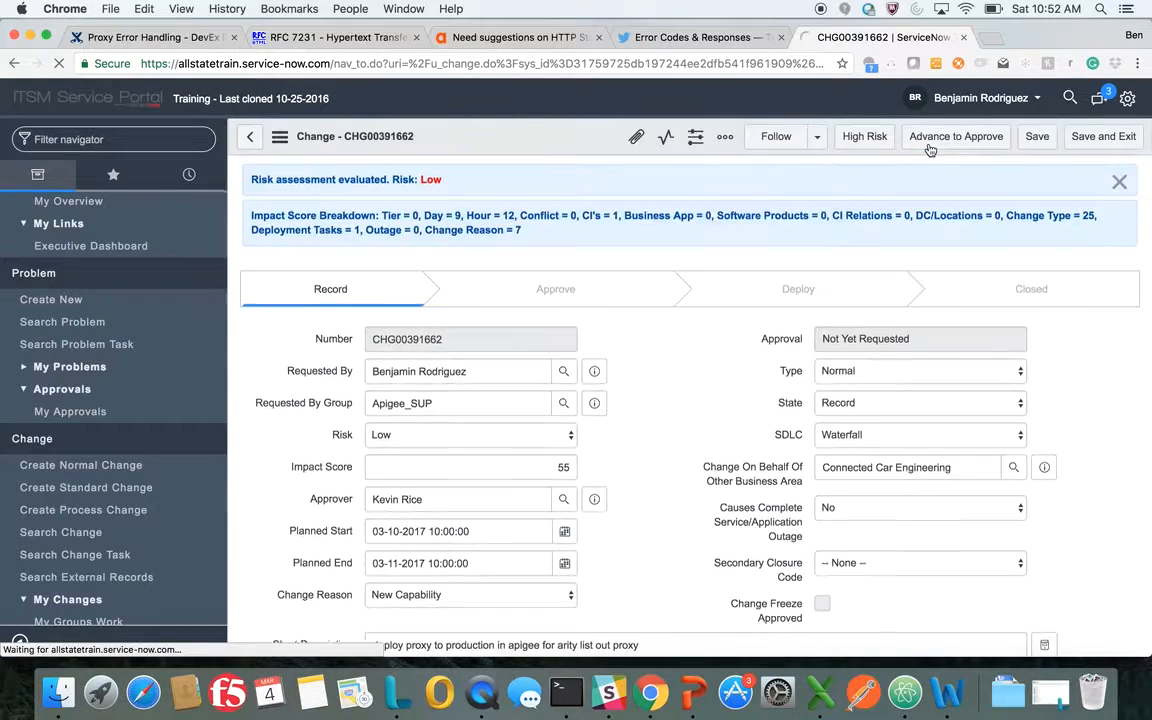
pyautogui.click(930, 148)
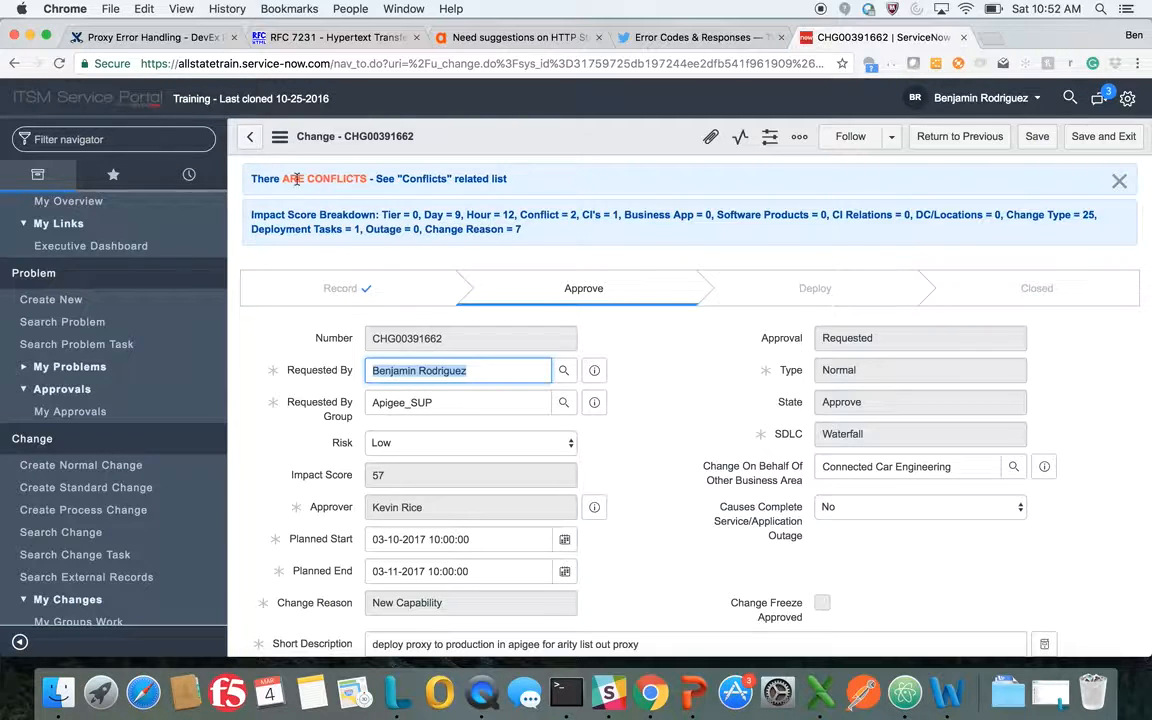
# Review the change record in the Approve stage, save it and exit to the change list
pyautogui.scroll(-20, 418, 228)
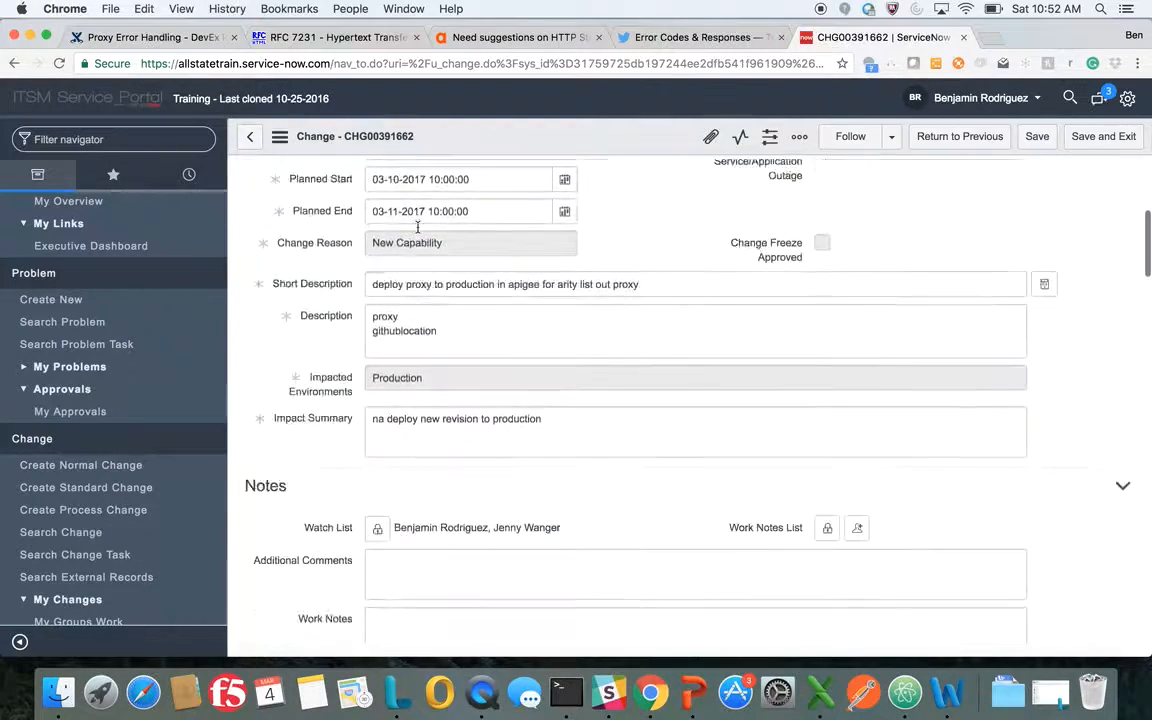
pyautogui.scroll(-3, 418, 228)
pyautogui.scroll(15, 418, 228)
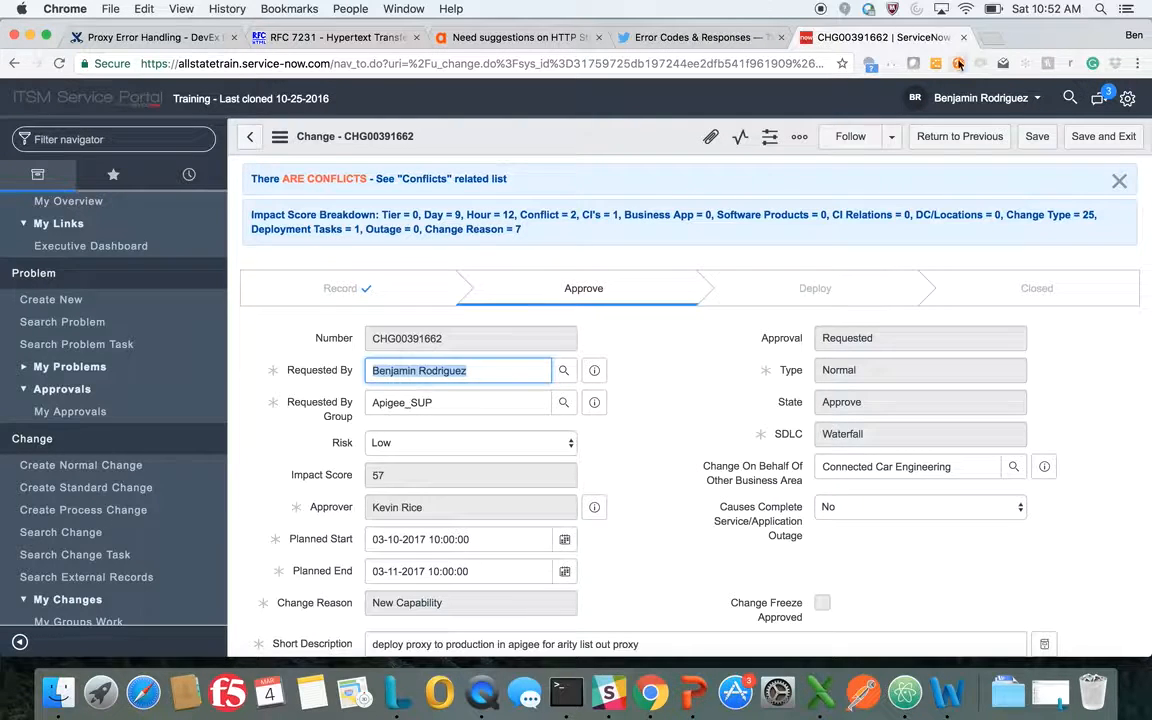
pyautogui.click(1096, 140)
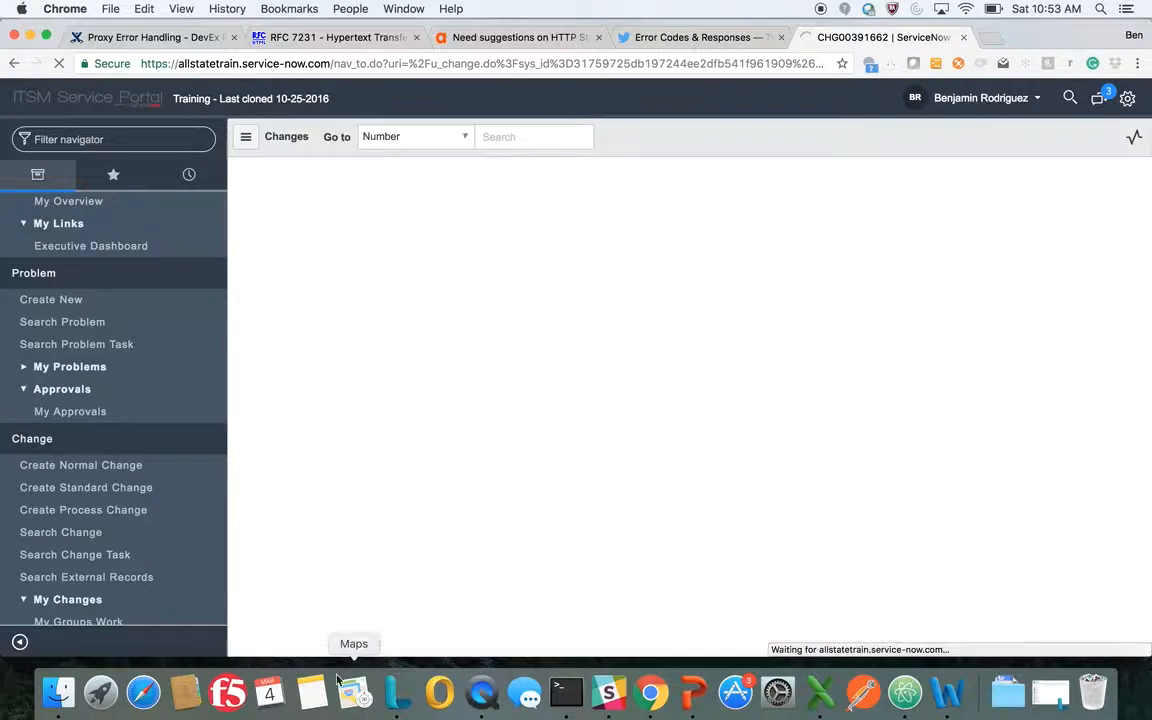